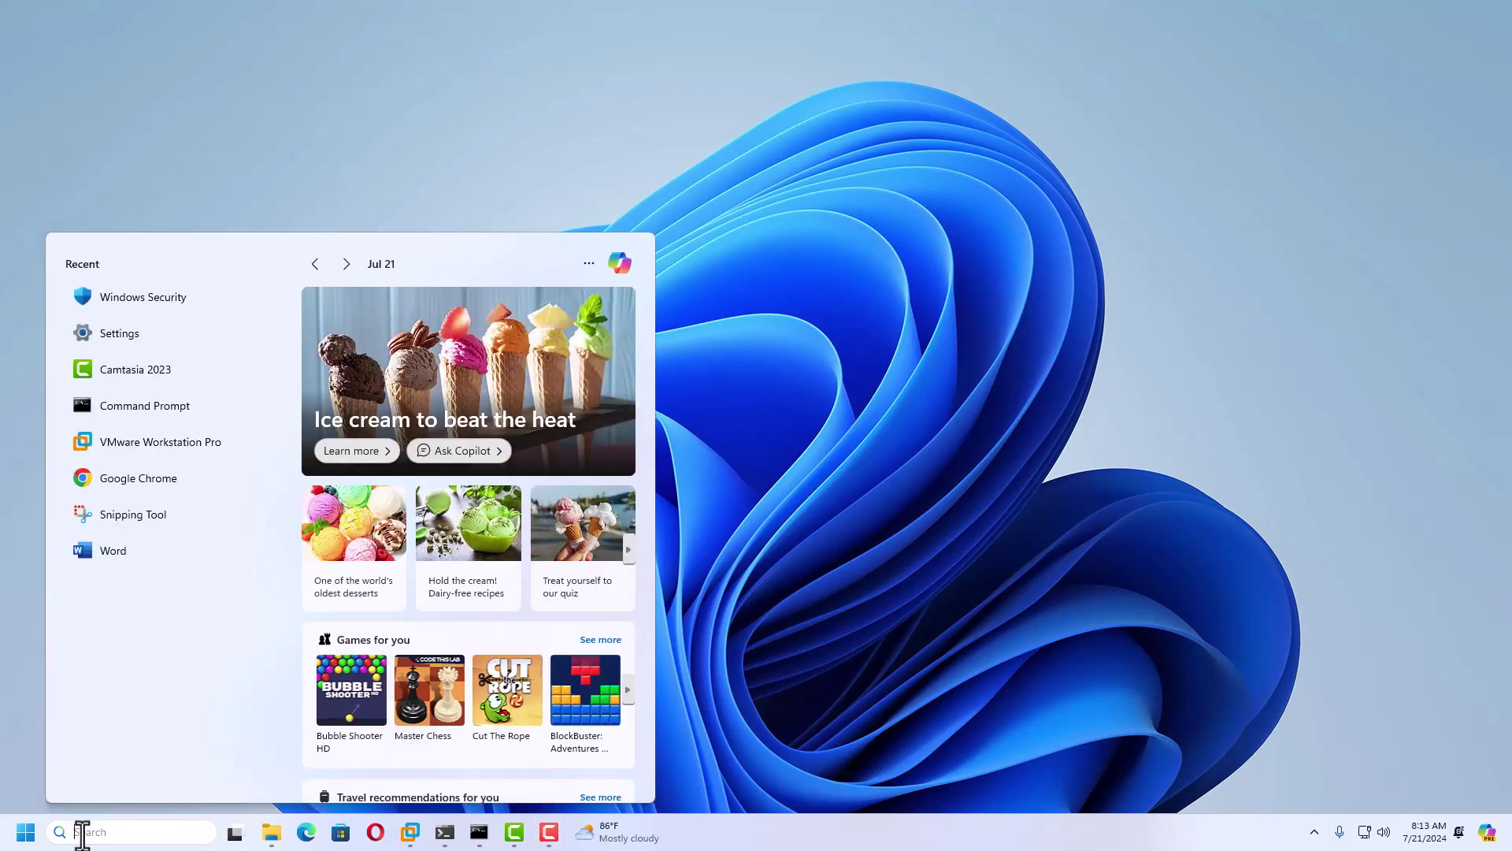
Search the taskbar for 'windows' and launch Windows Security from the results
left_click(82, 833)
type("windows")
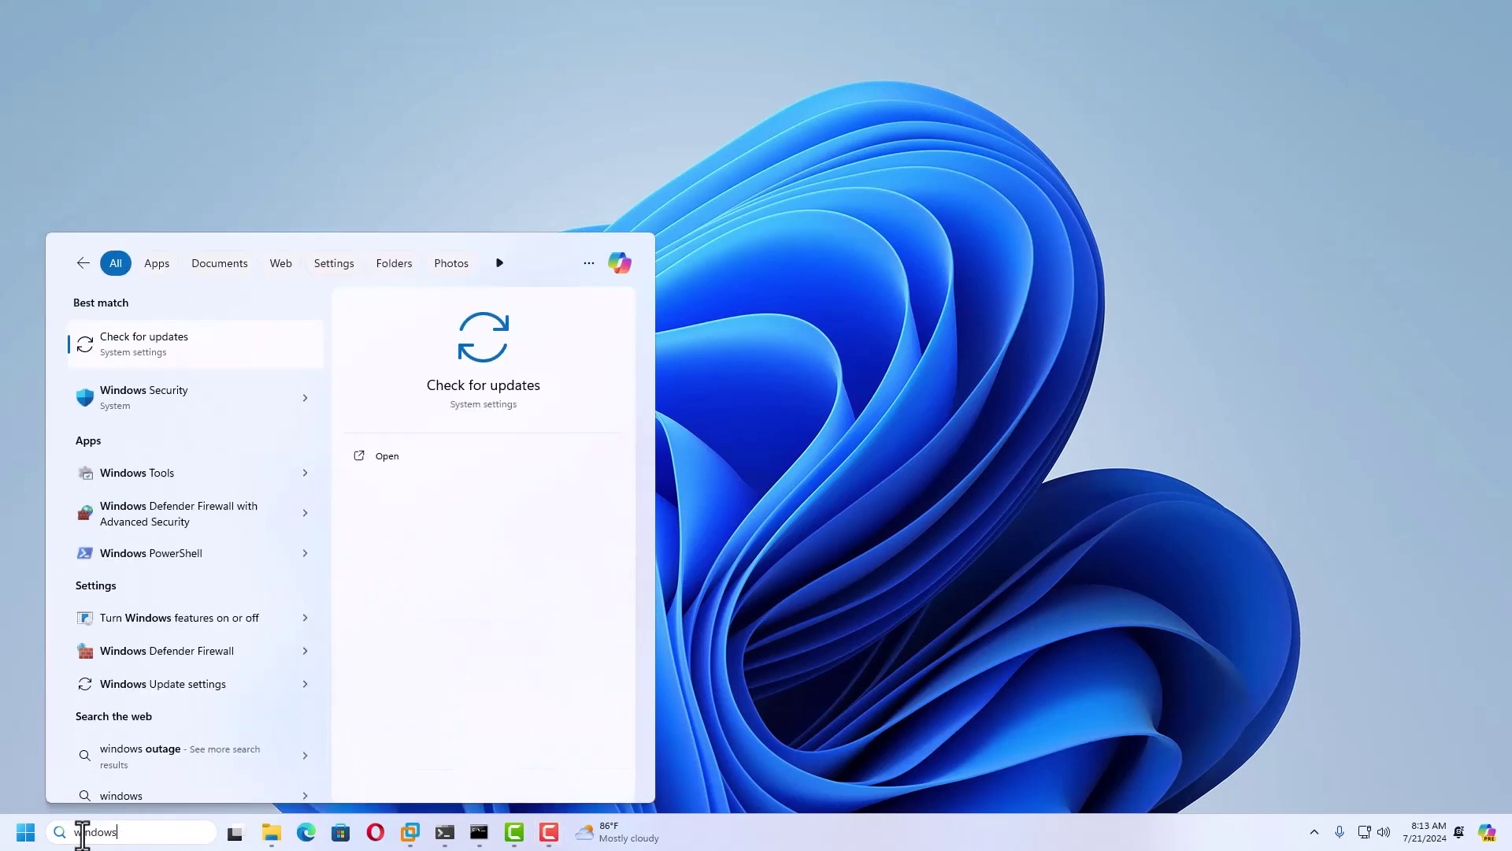
left_click(164, 397)
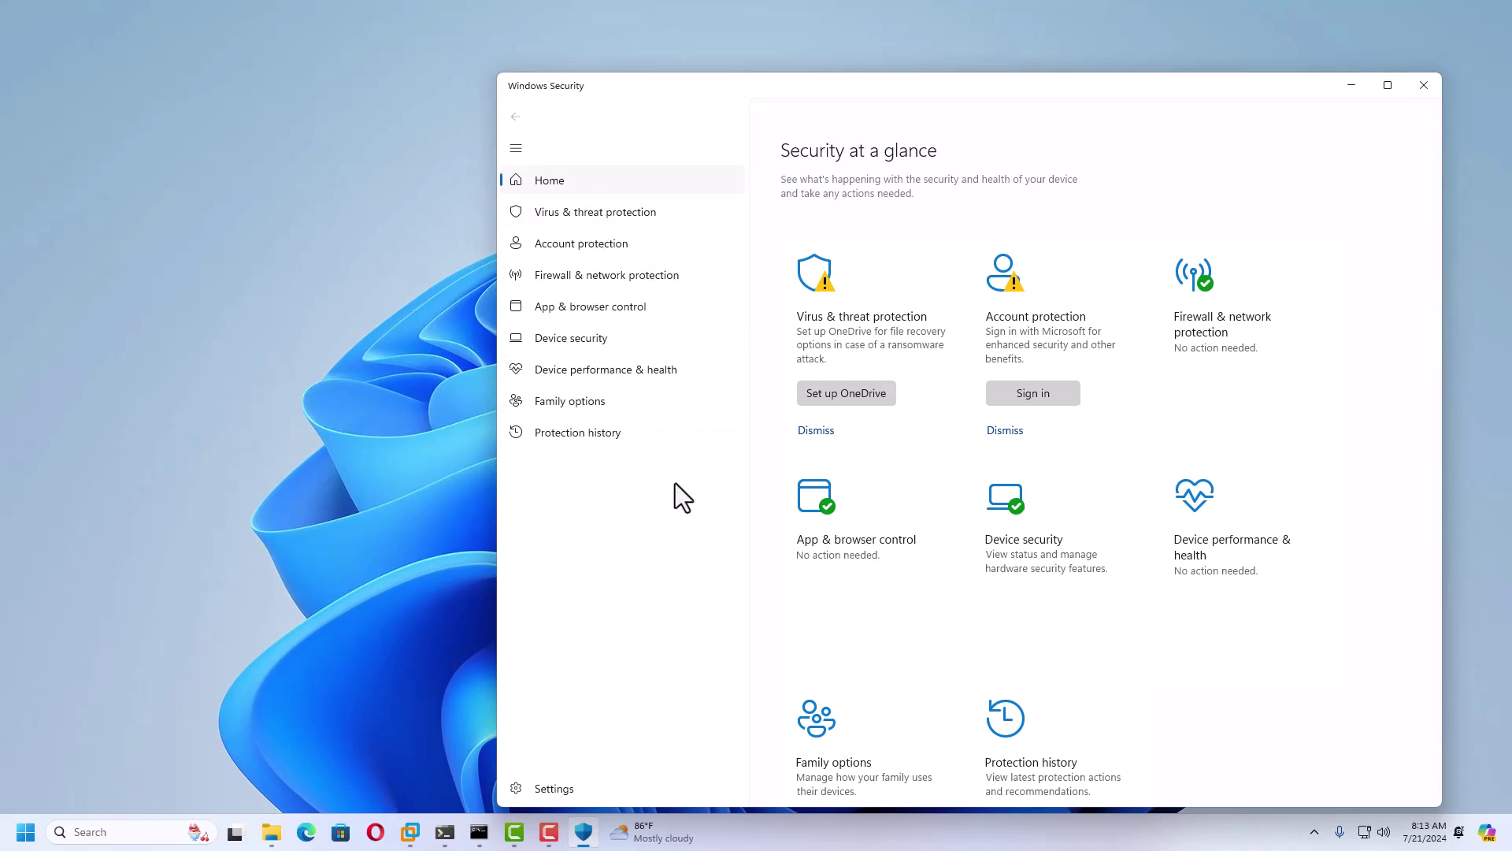
Open Virus & threat protection, which shows no current threats and up-to-date security intelligence
left_click(576, 216)
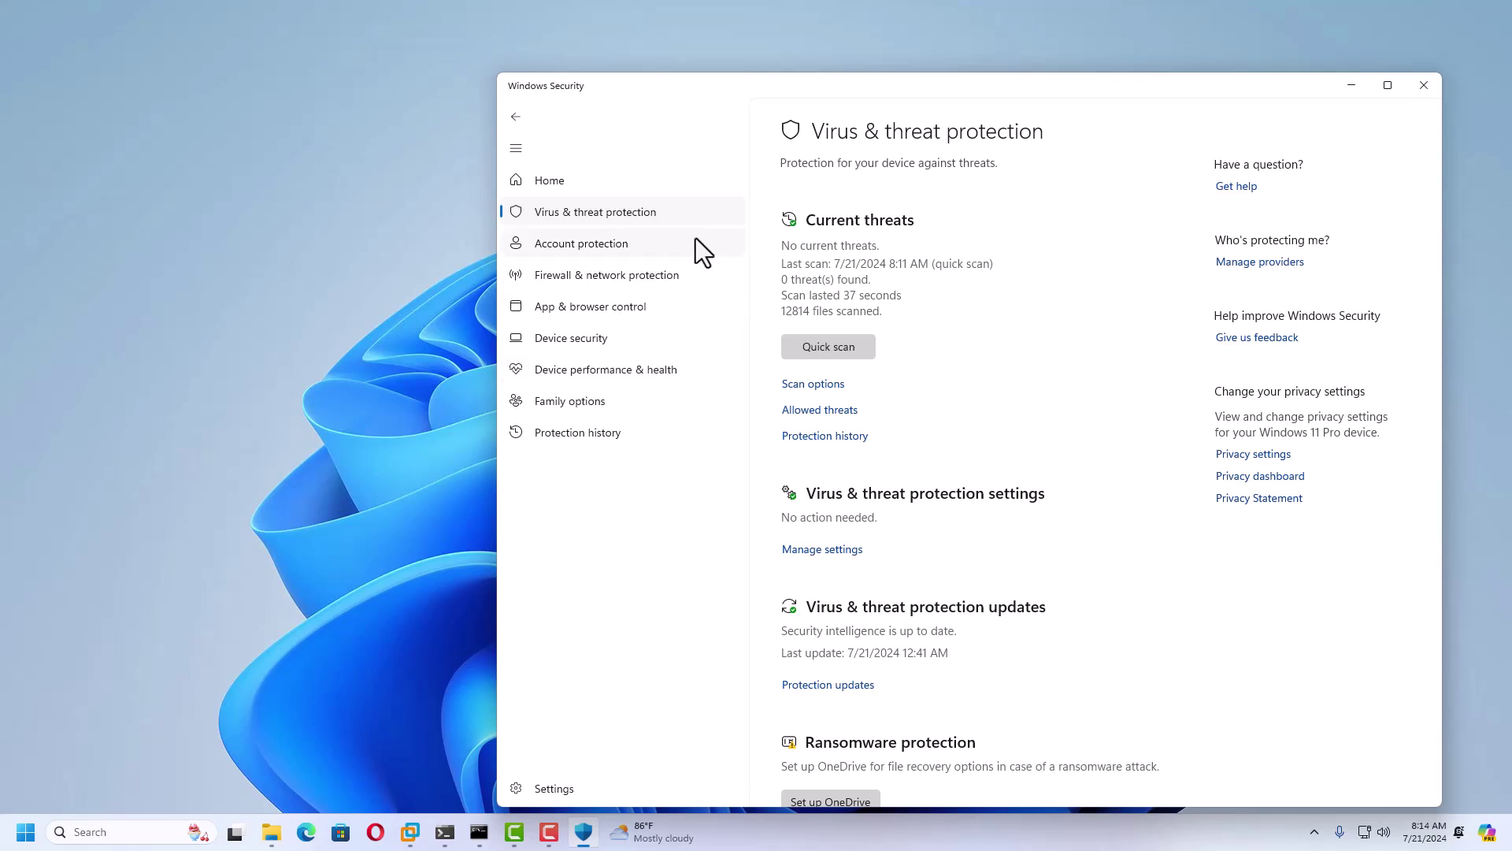
Under Scan options, try a Custom scan, cancel the folder picker, then select Quick scan
left_click(812, 384)
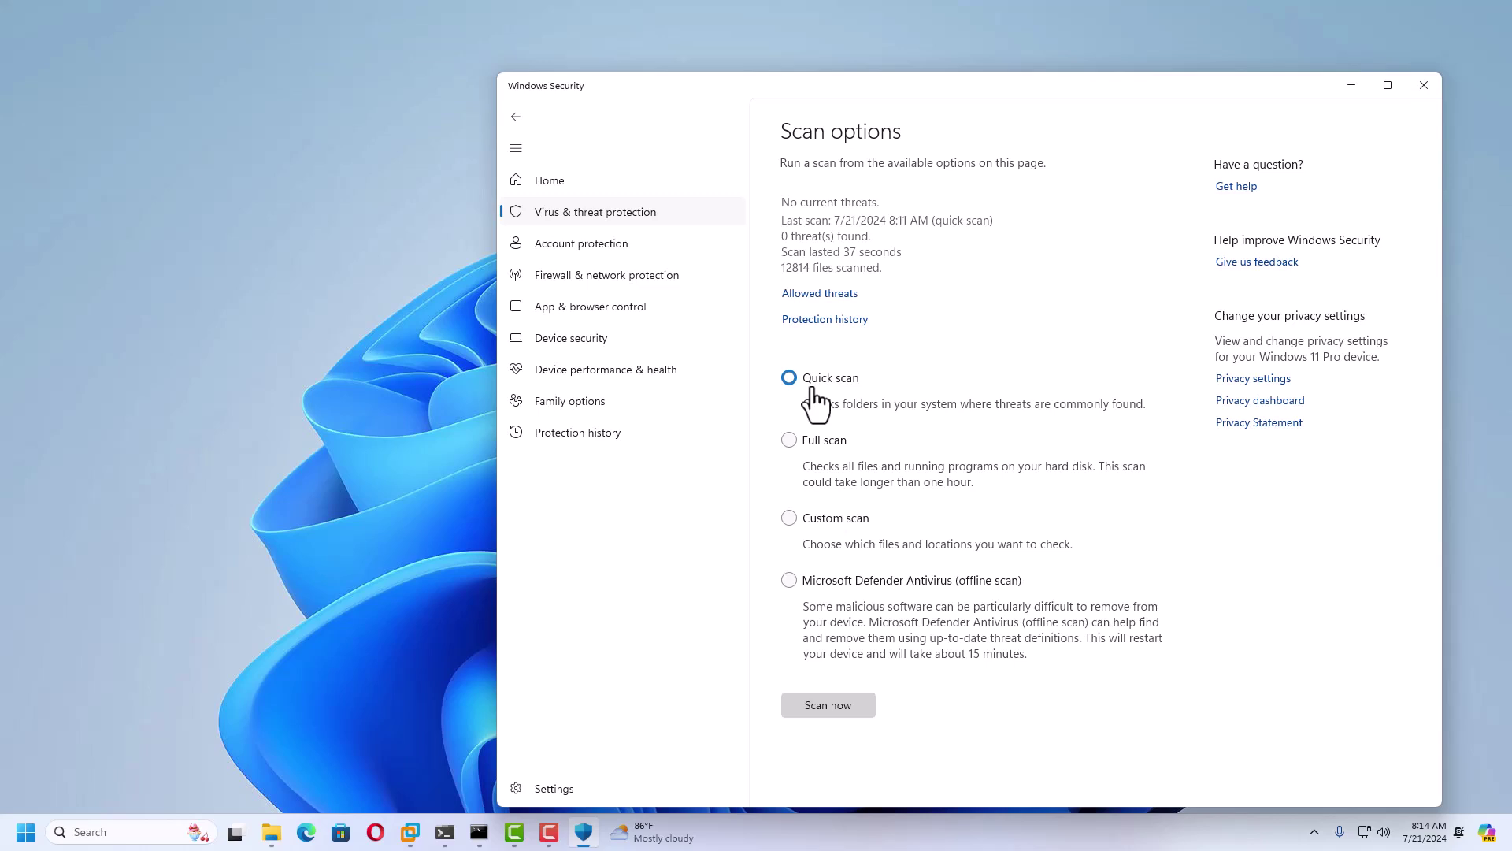
left_click(790, 519)
left_click(840, 711)
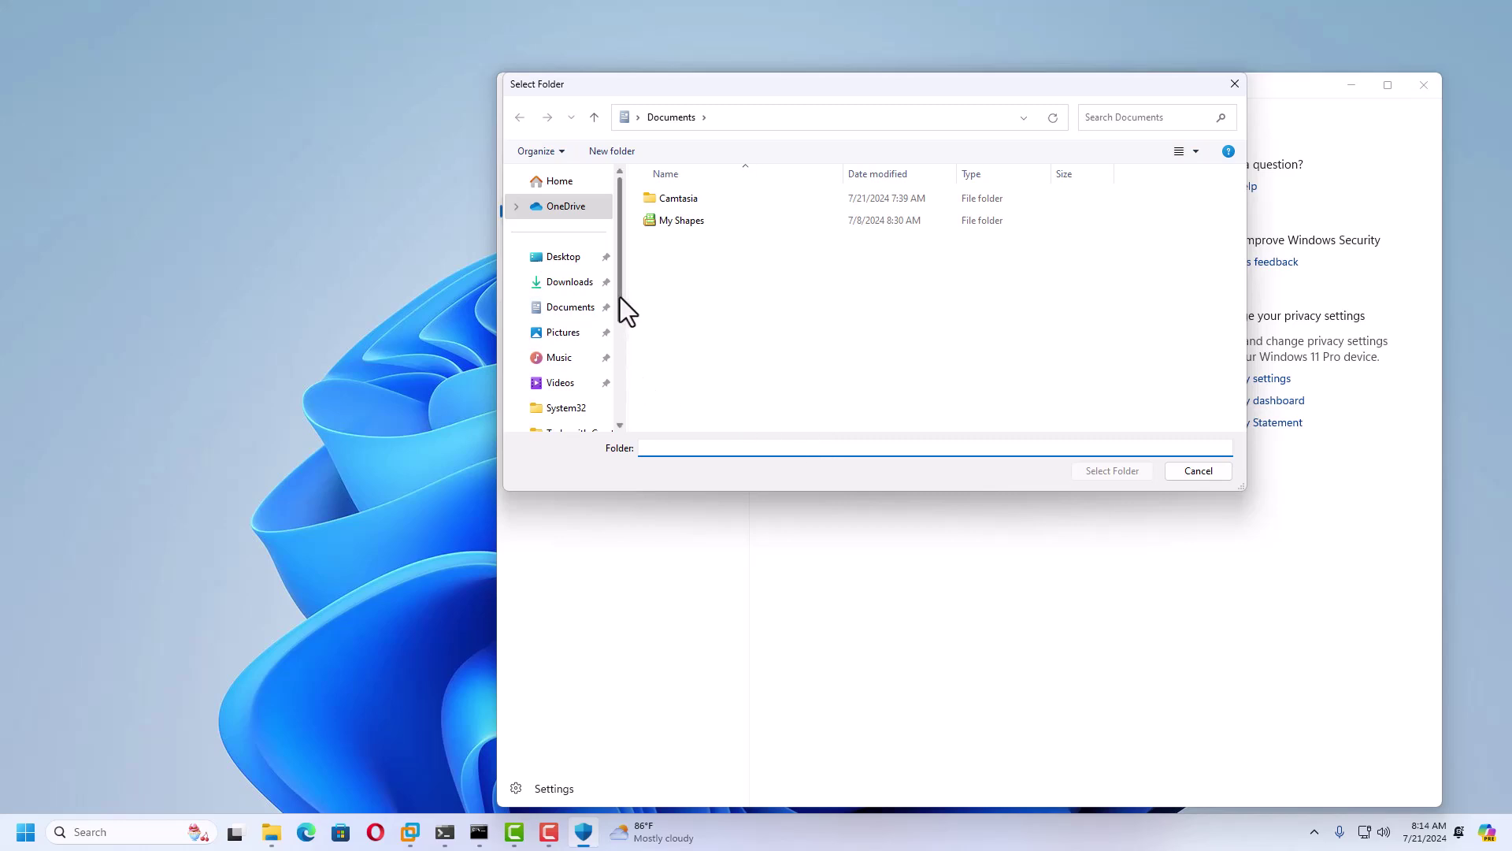
mouse_move(621, 296)
left_mouse_down()
mouse_move(621, 386)
mouse_move(631, 291)
left_mouse_up()
left_click(1199, 471)
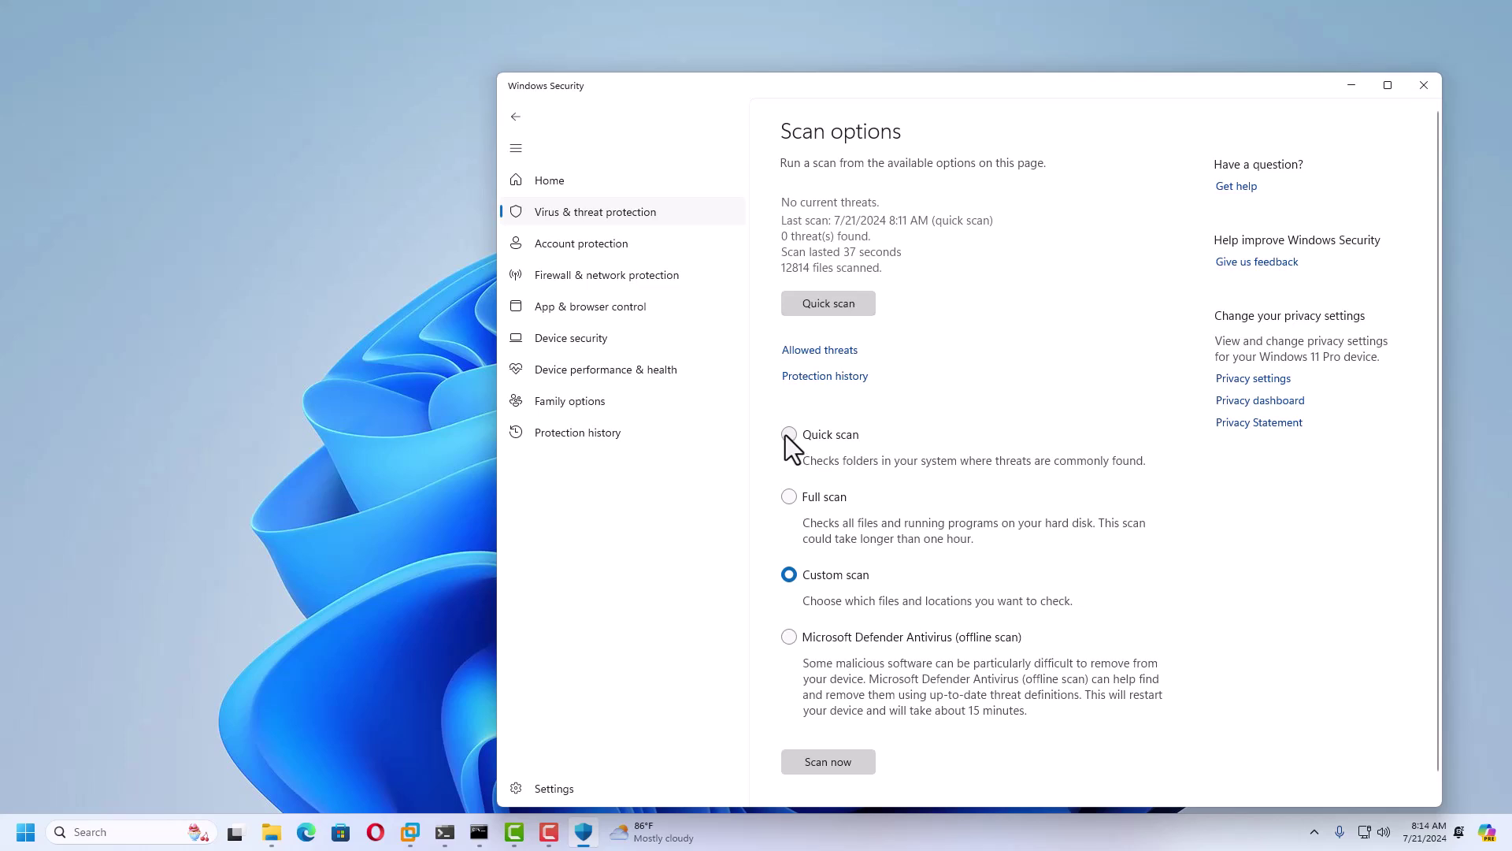
left_click(791, 435)
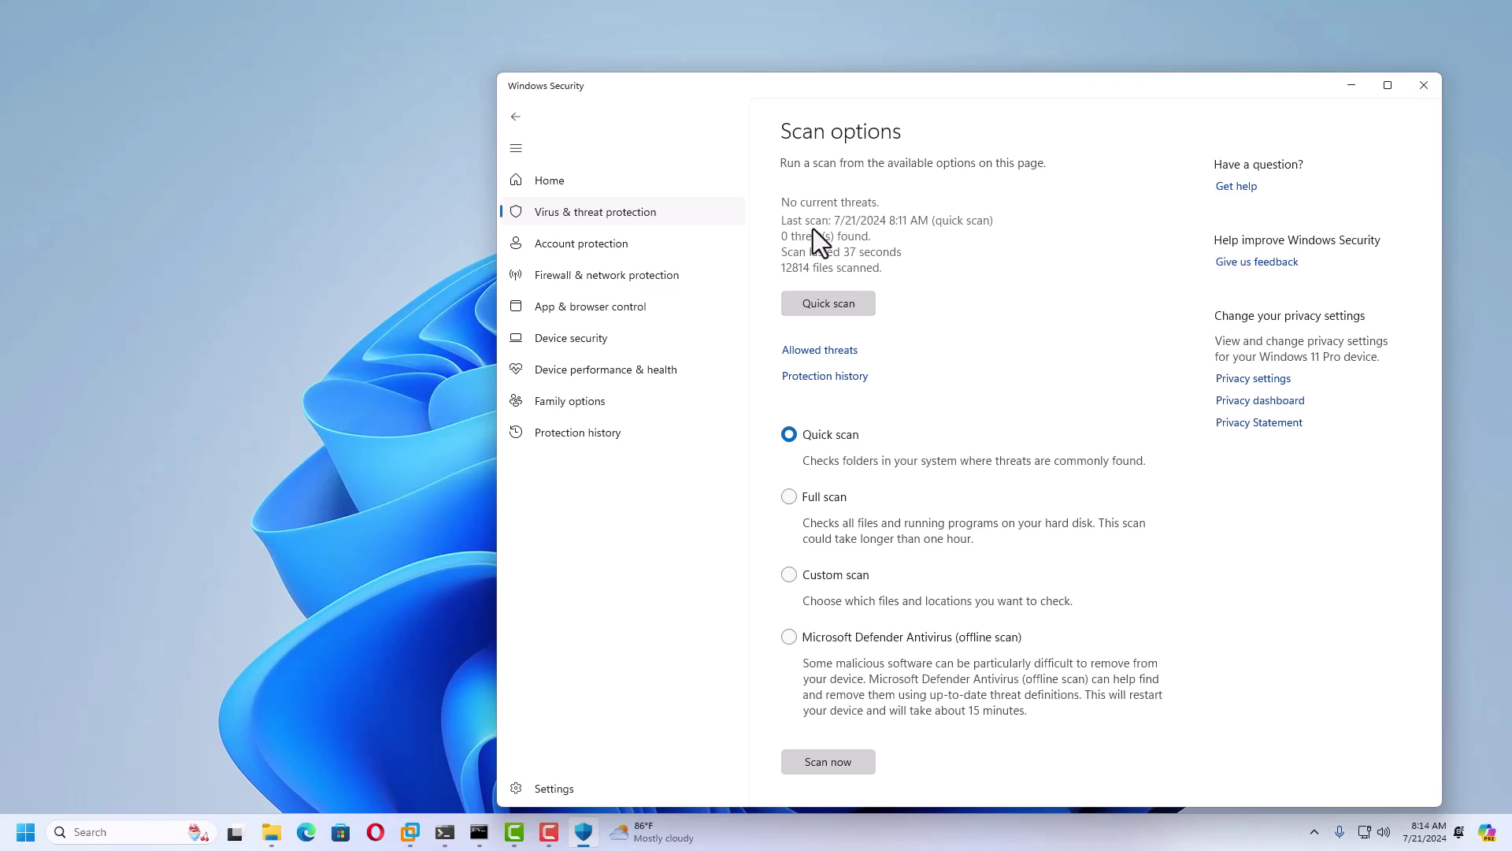
Run a Quick scan (12482 files, 0 threats) and go back to the Virus & threat protection overview
left_click(833, 306)
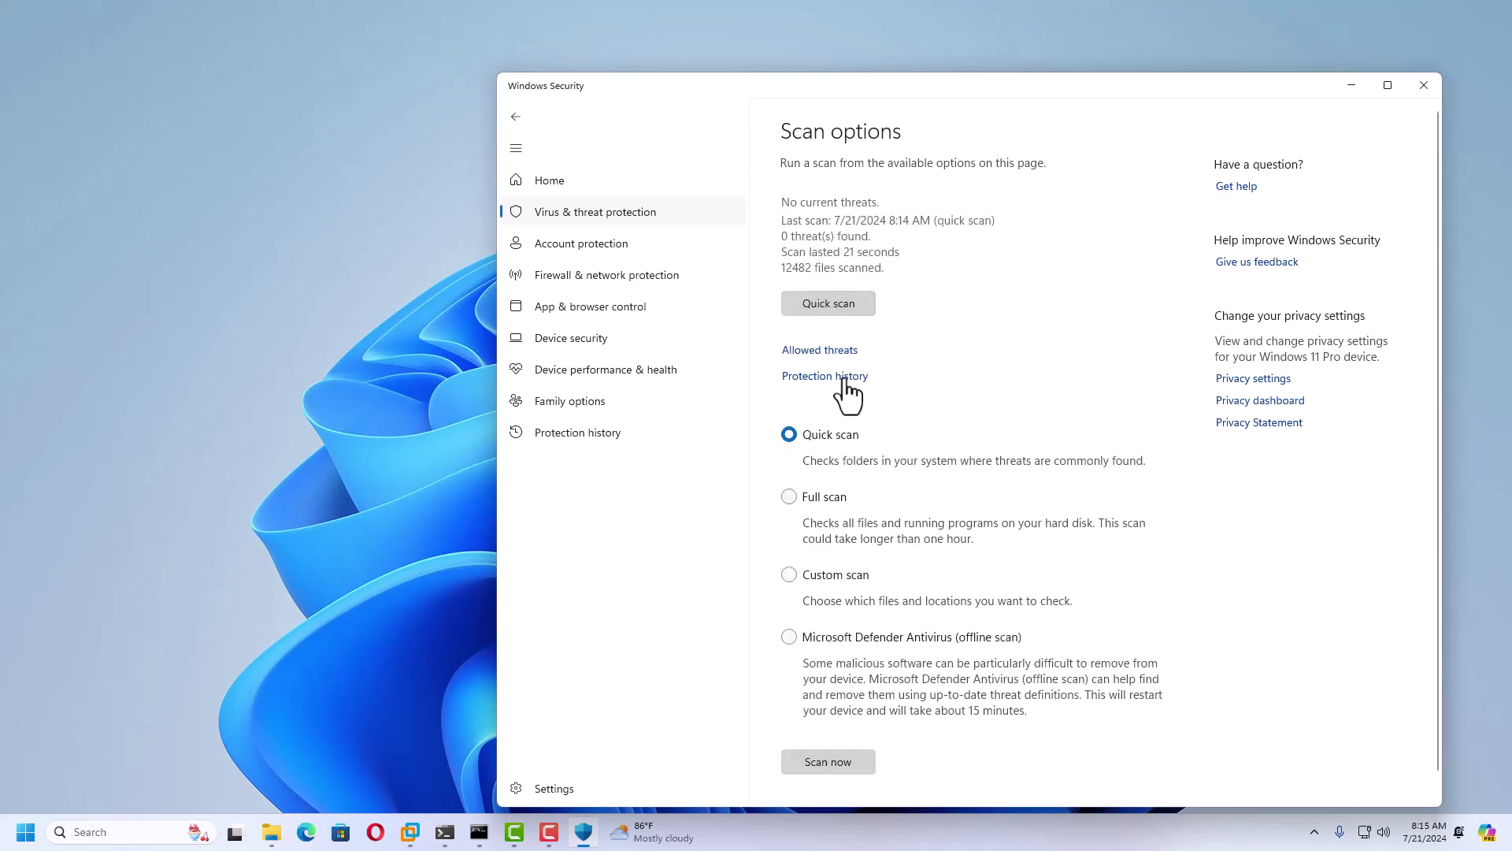
left_click(592, 211)
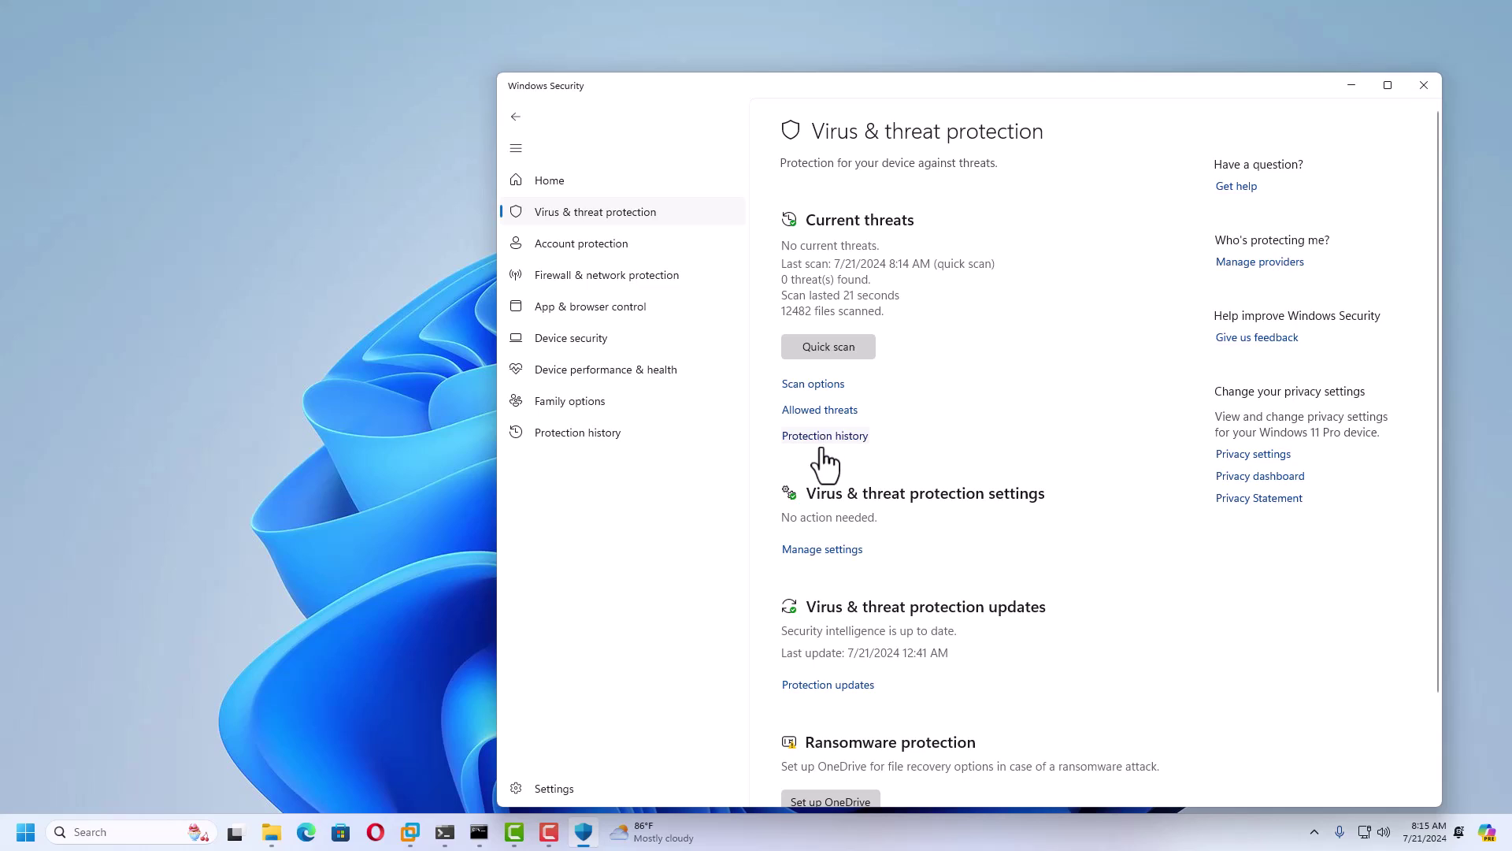
Open the virus protection Manage settings and scroll to the Exclusions section
left_click(823, 550)
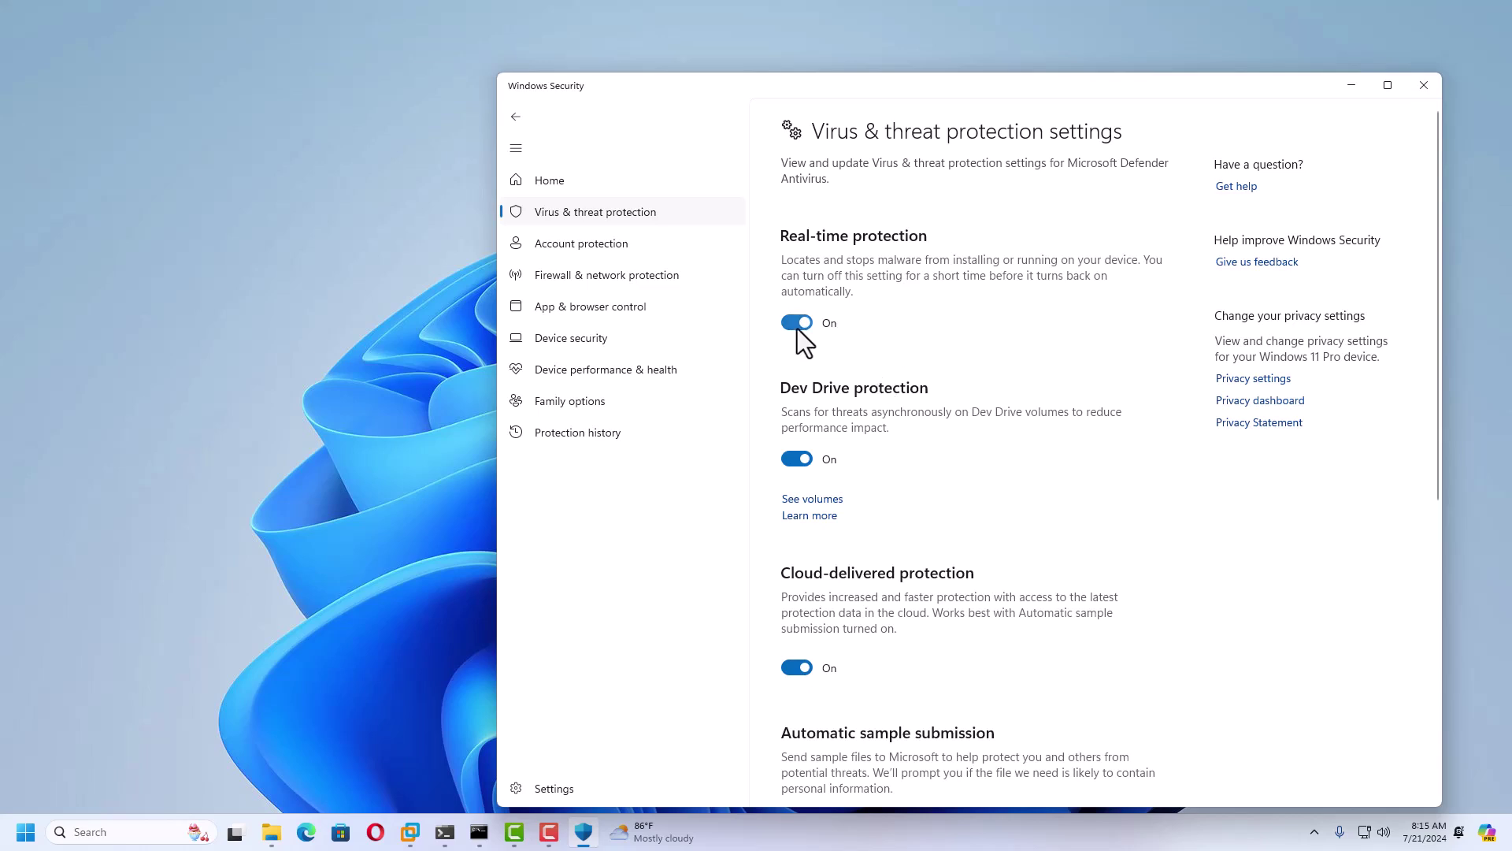
scroll(904, 547, "down", 5)
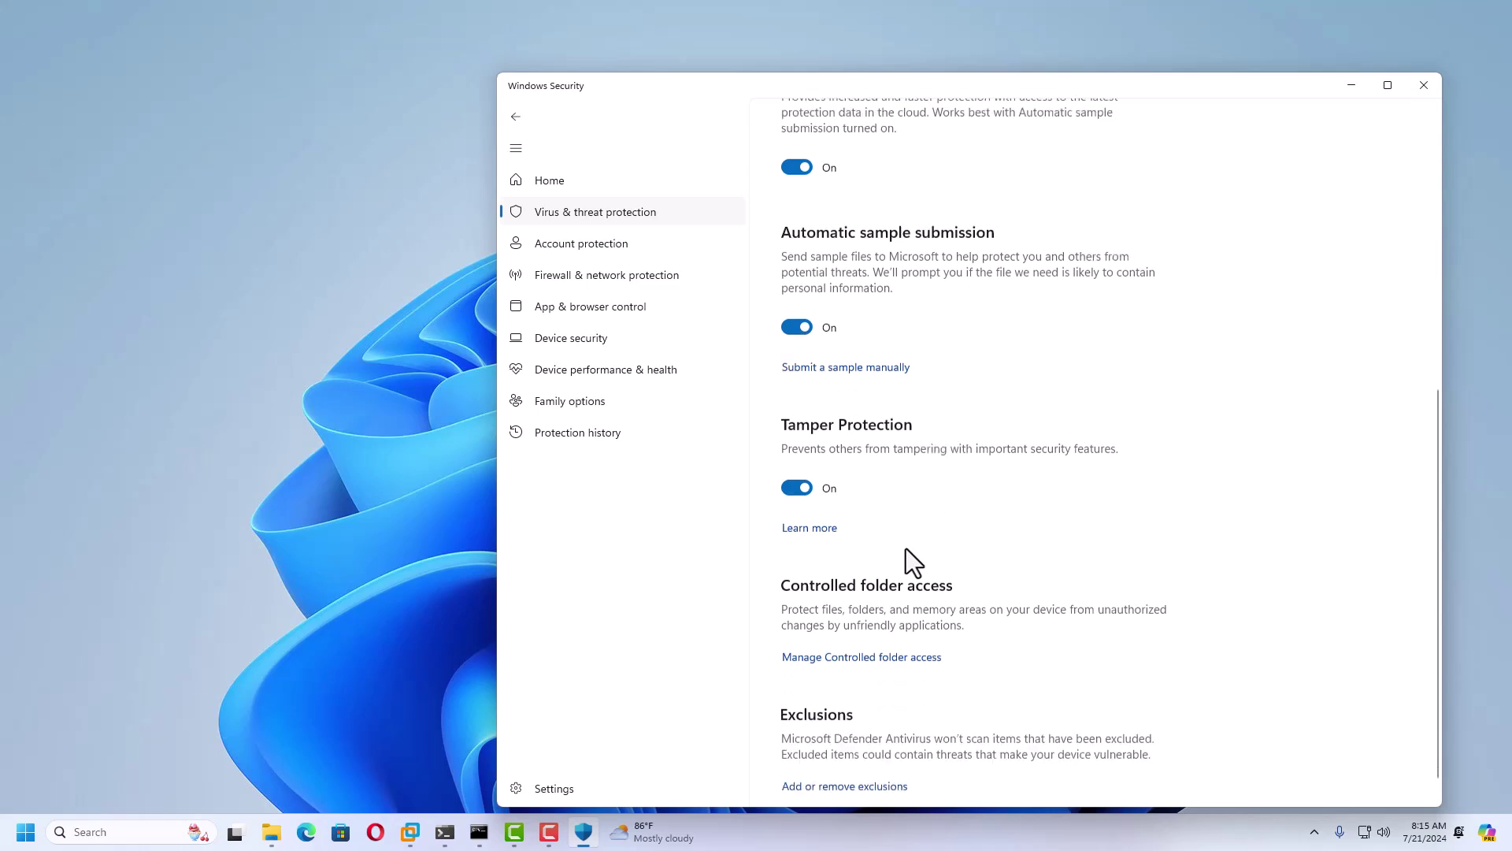
scroll(906, 549, "down", 1)
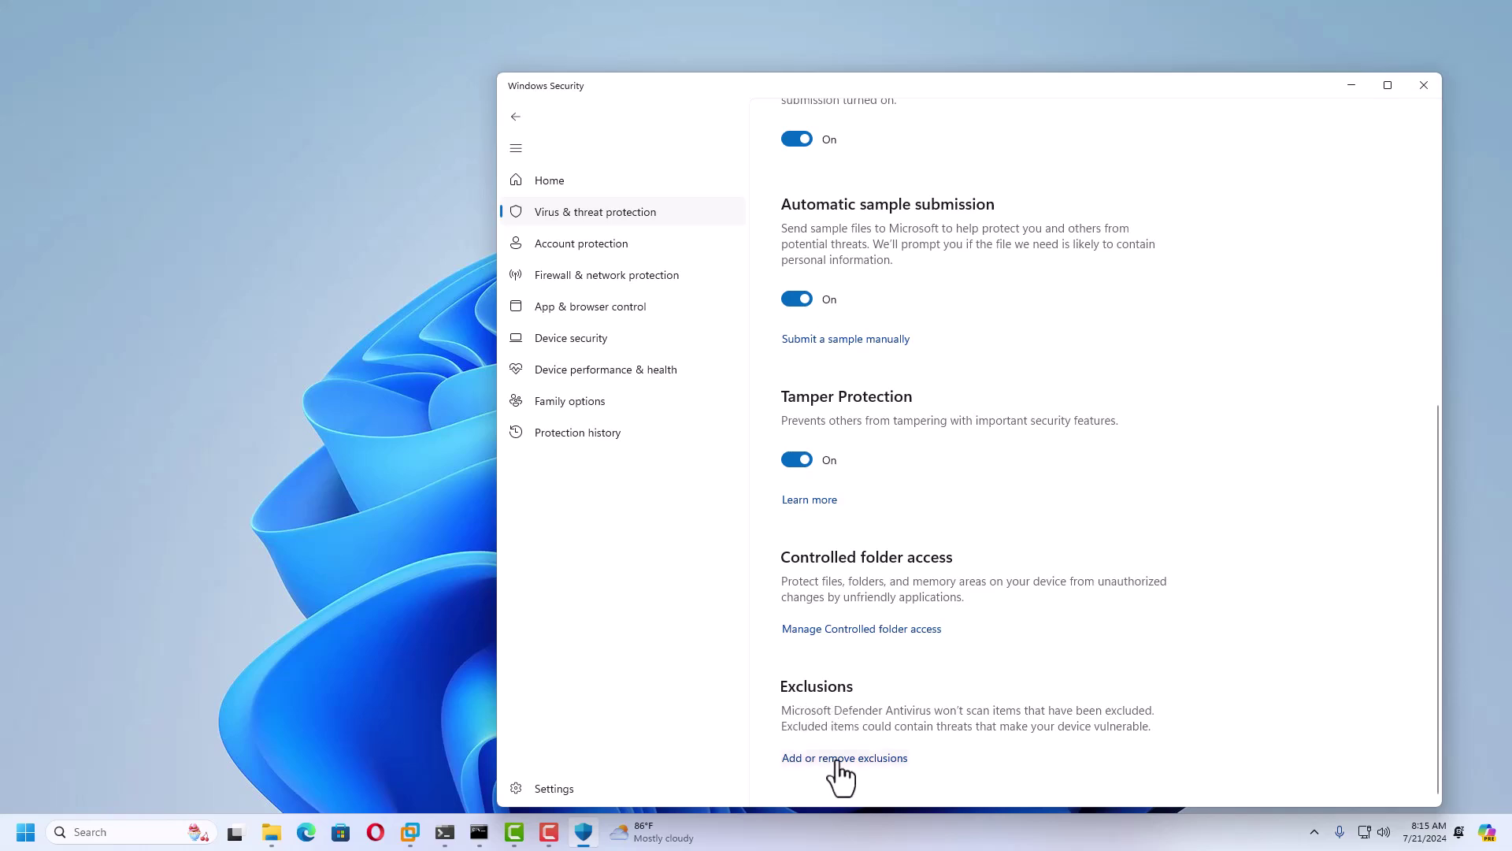
scroll(841, 776, "up", 5)
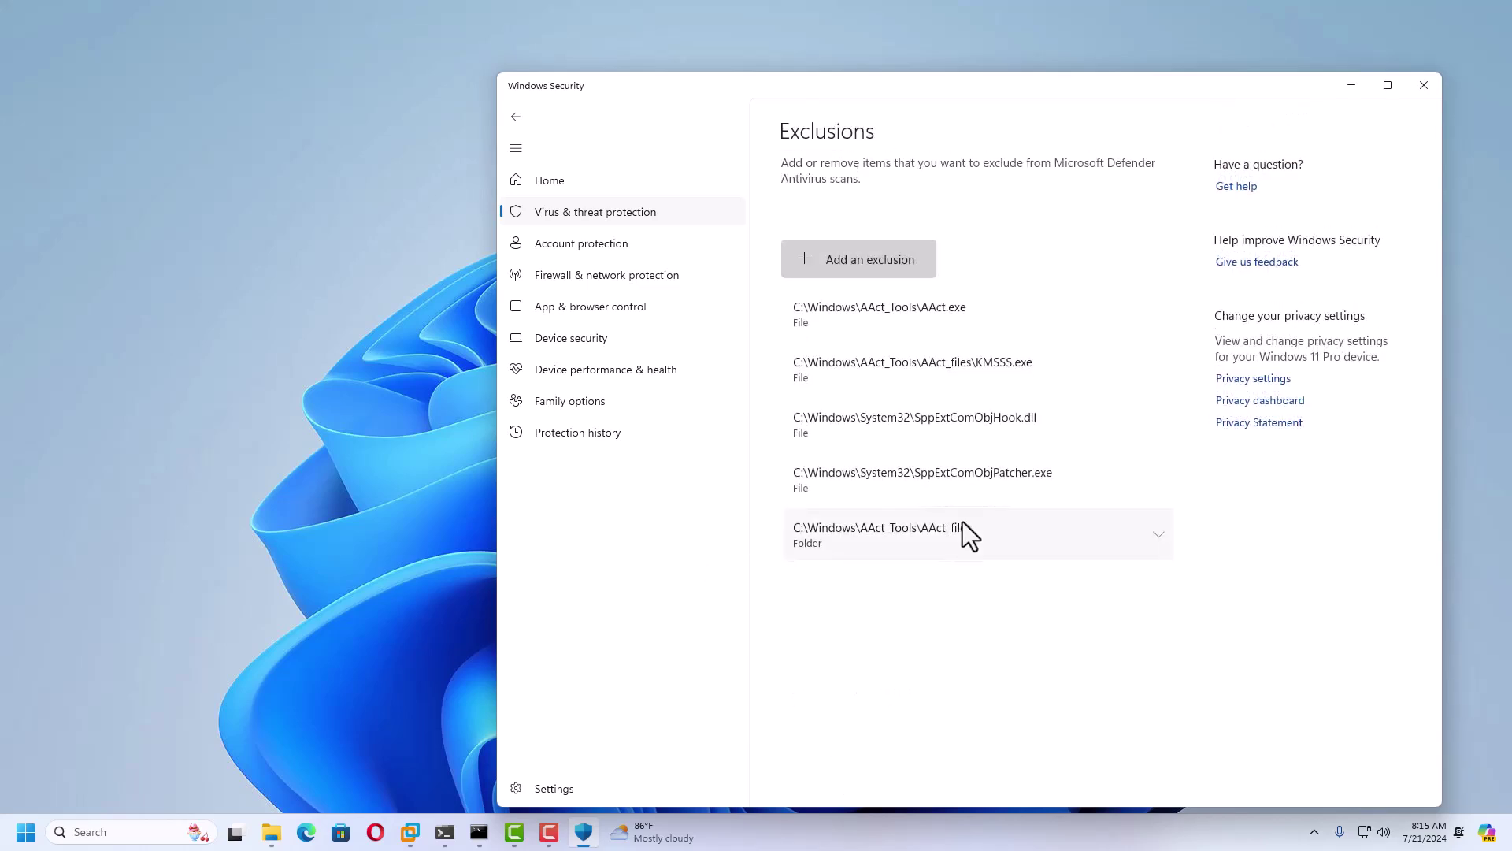
Check the Add an exclusion types without adding one, then return to the virus overview
left_click(854, 258)
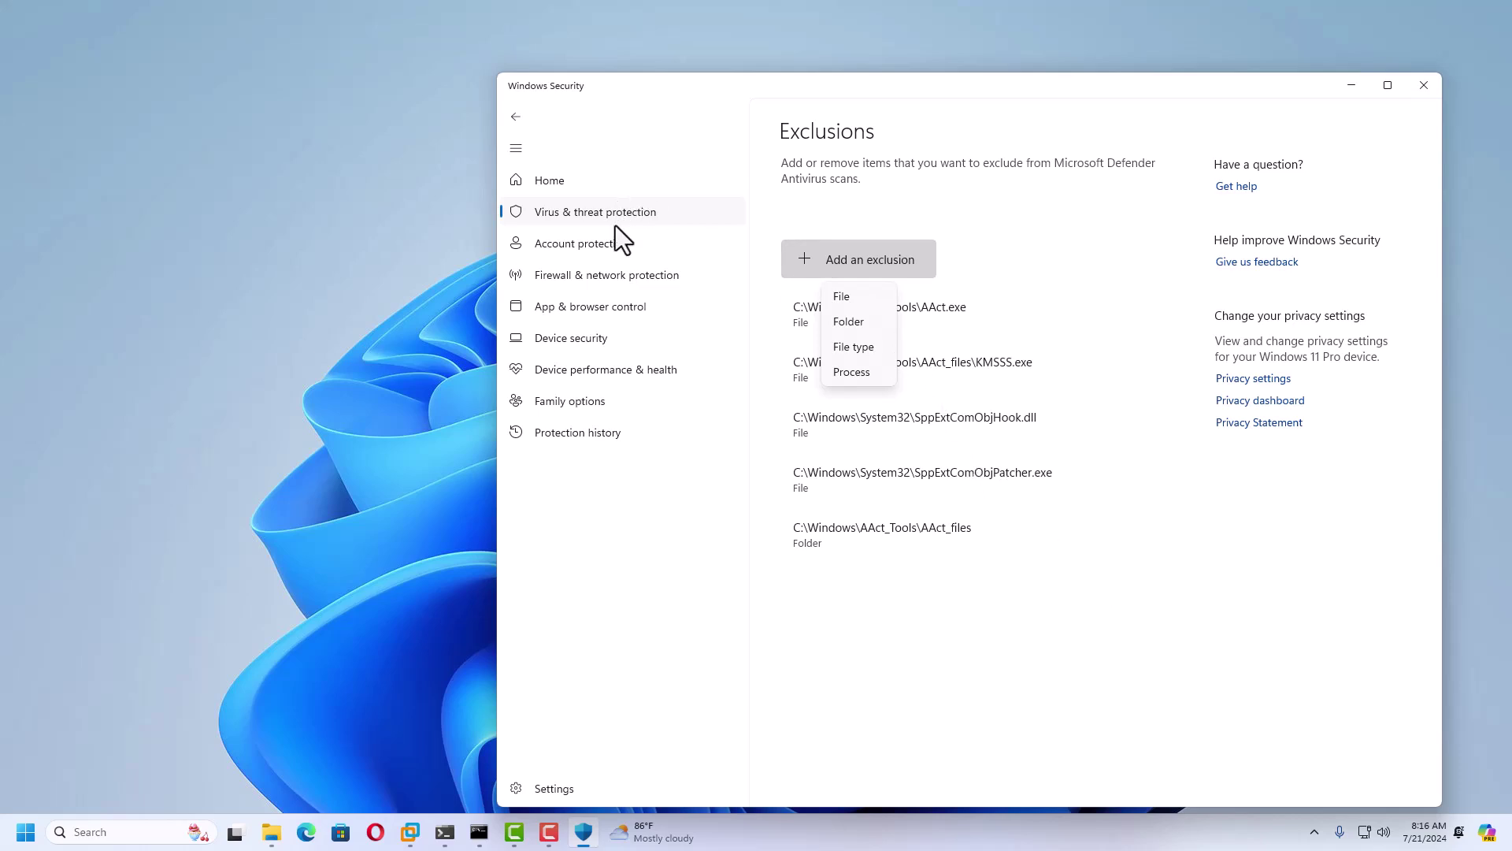
left_click(572, 215)
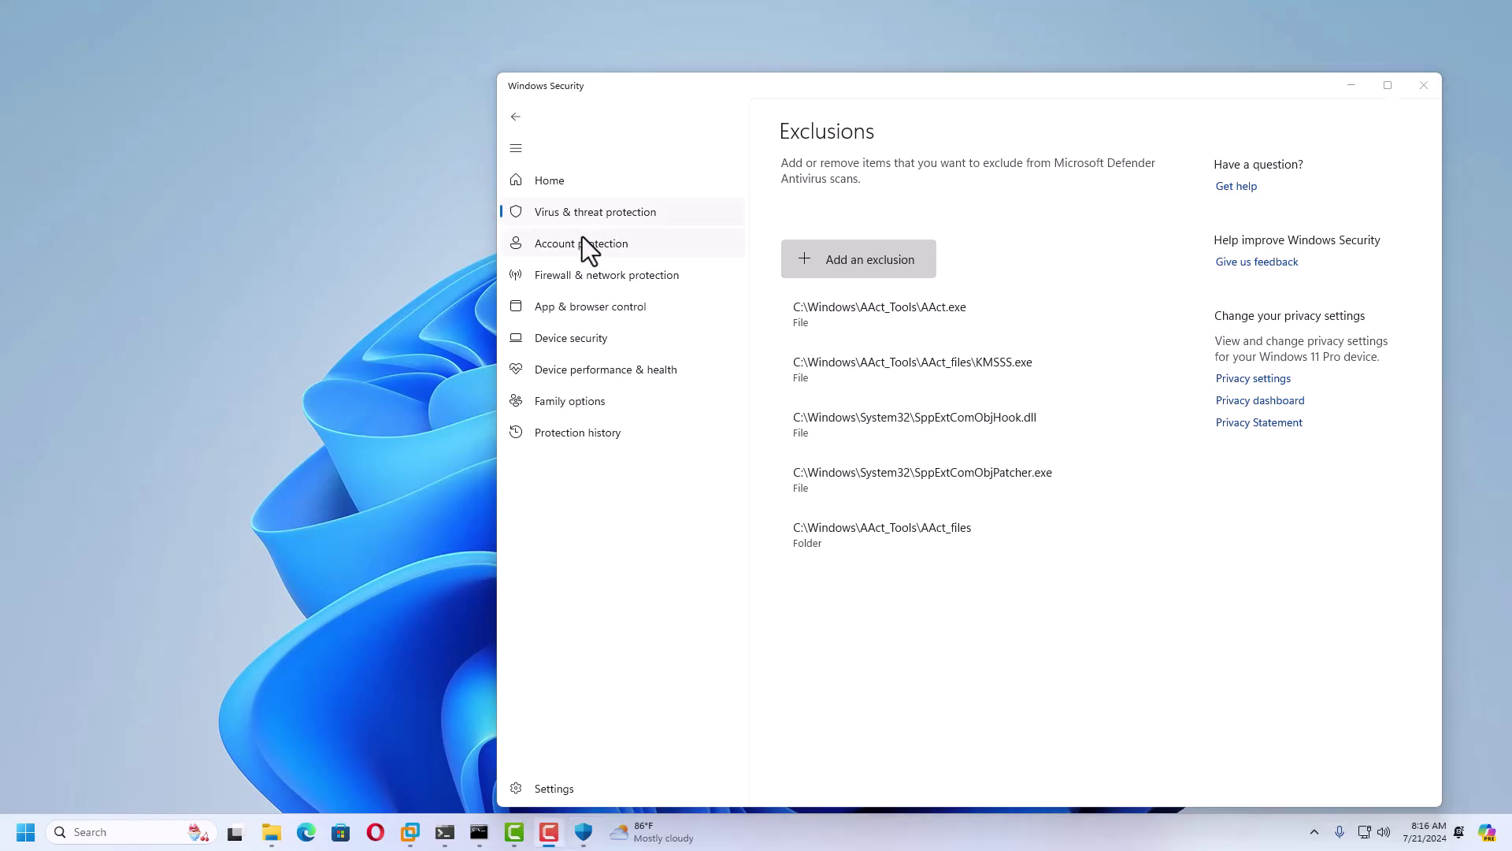
left_click(583, 215)
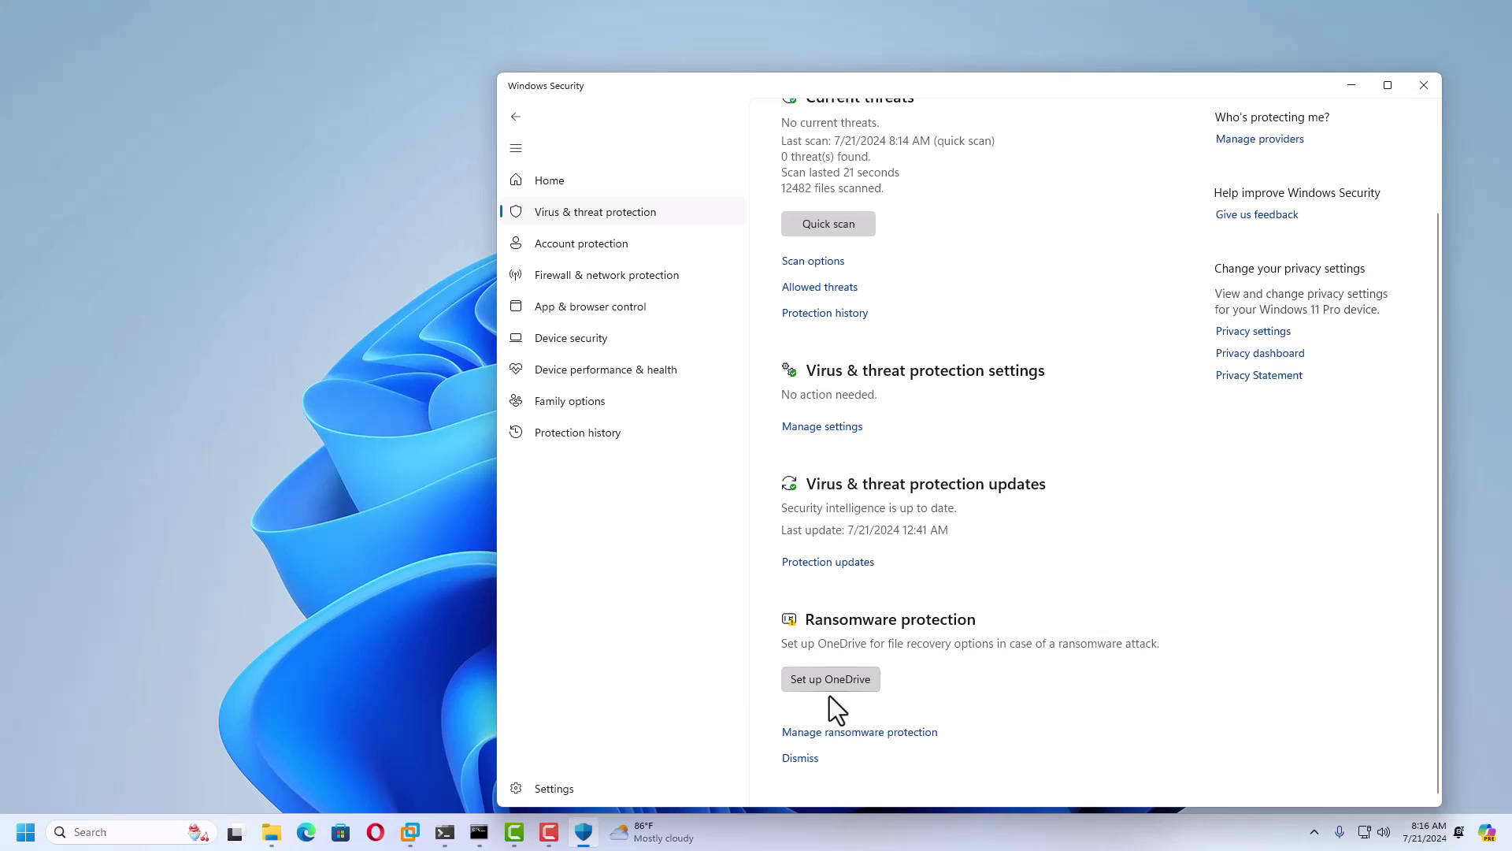
Review Ransomware protection with Controlled folder access On, then return to the virus overview
left_click(858, 734)
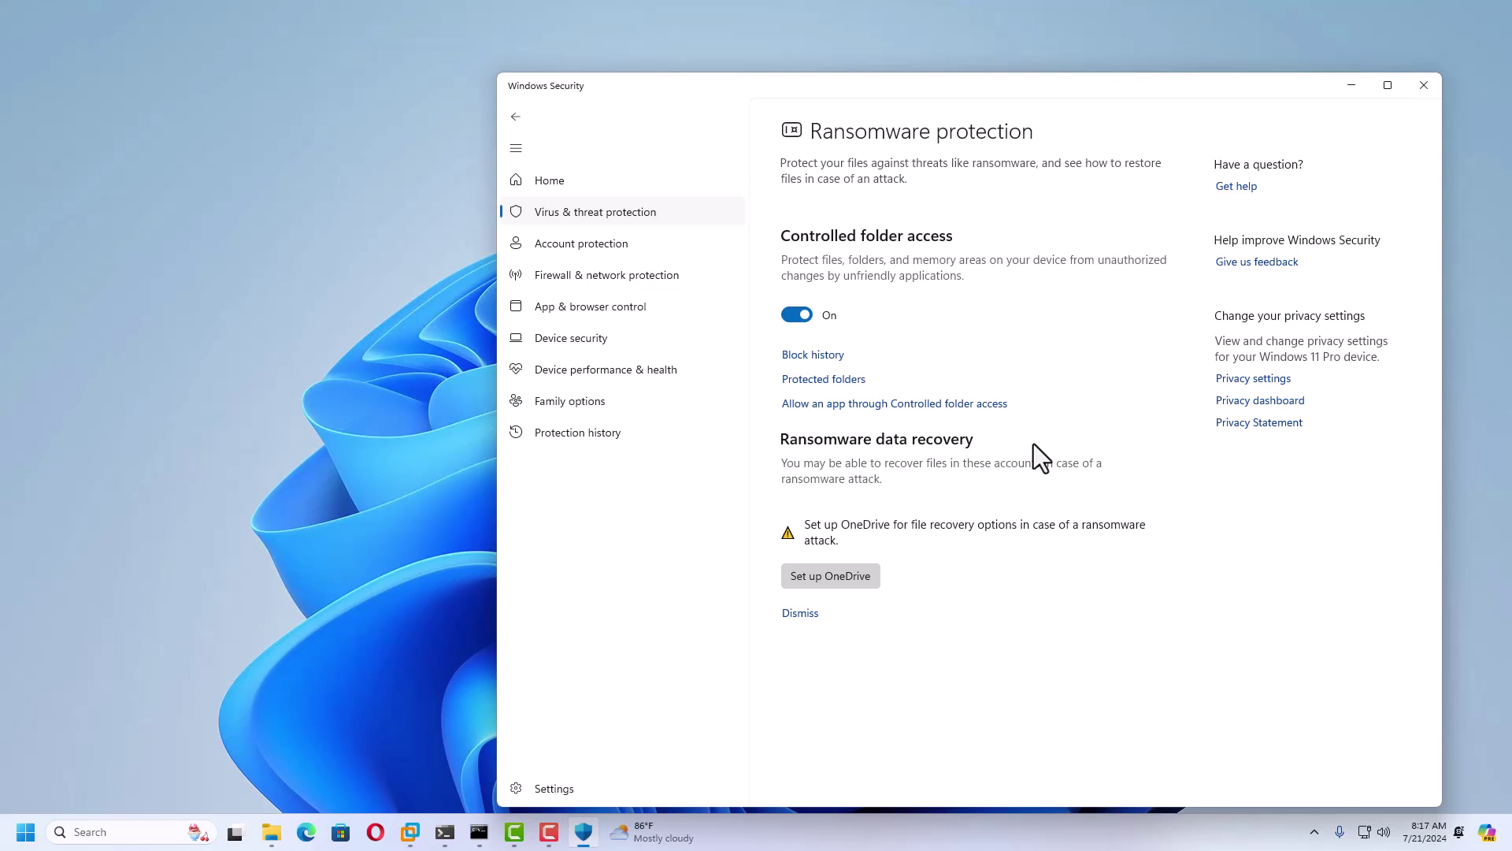
left_click(584, 215)
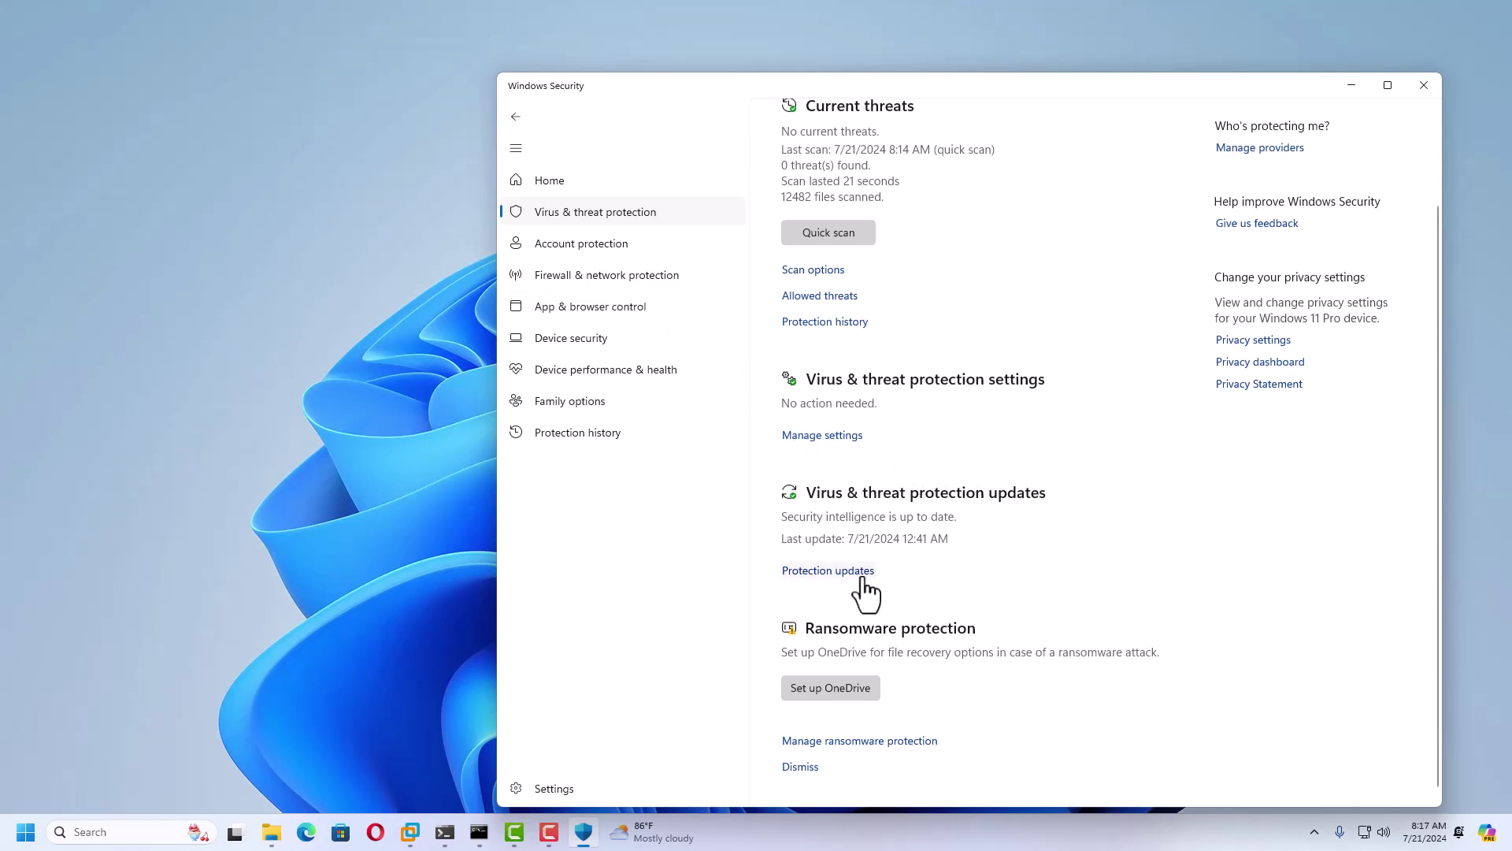
left_click(823, 430)
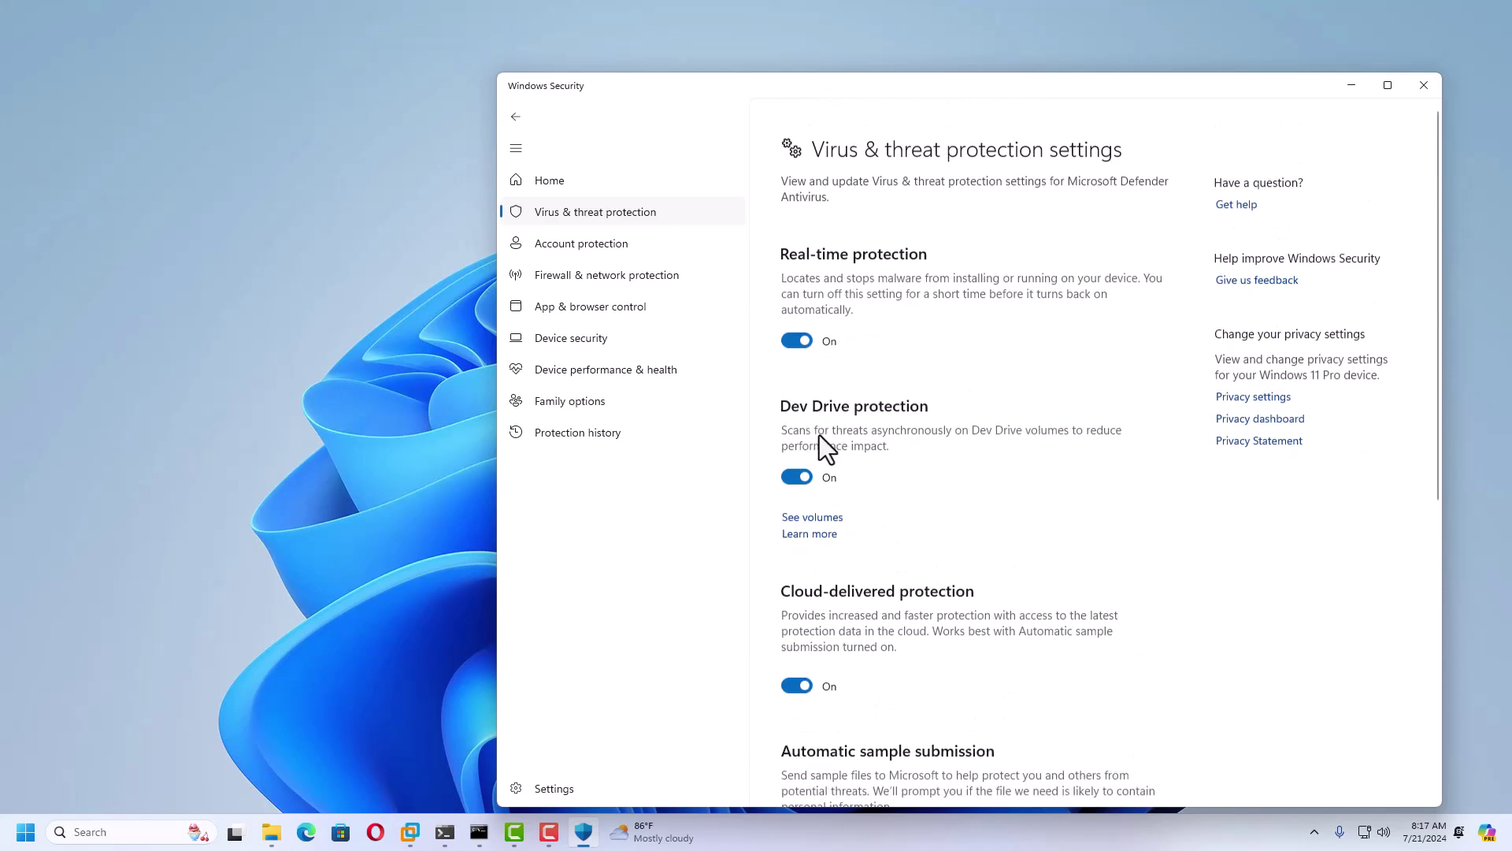
scroll(929, 541, "down", 5)
scroll(930, 540, "down", 2)
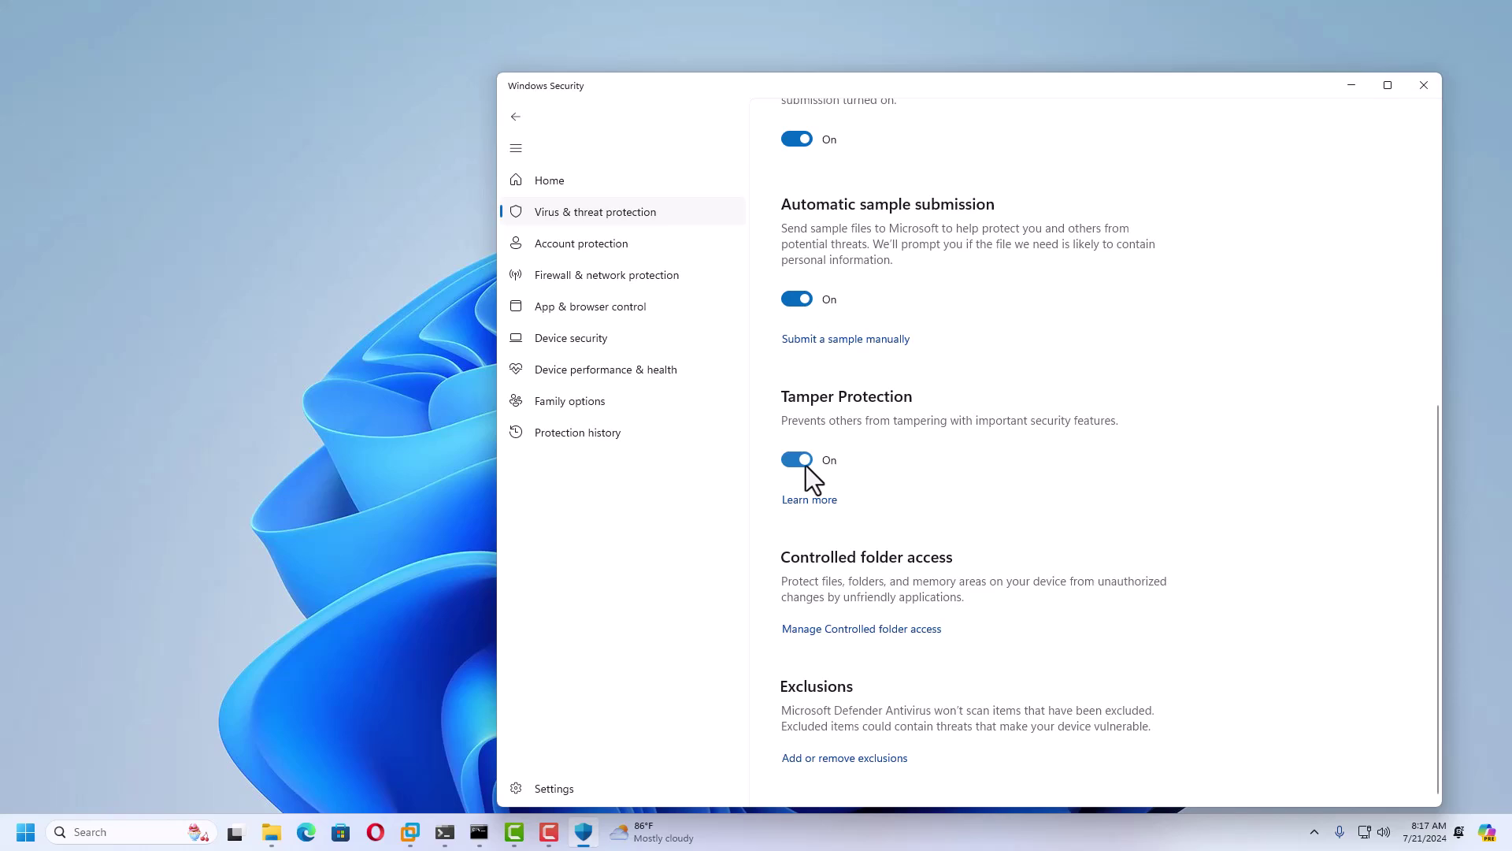
scroll(932, 493, "up", 7)
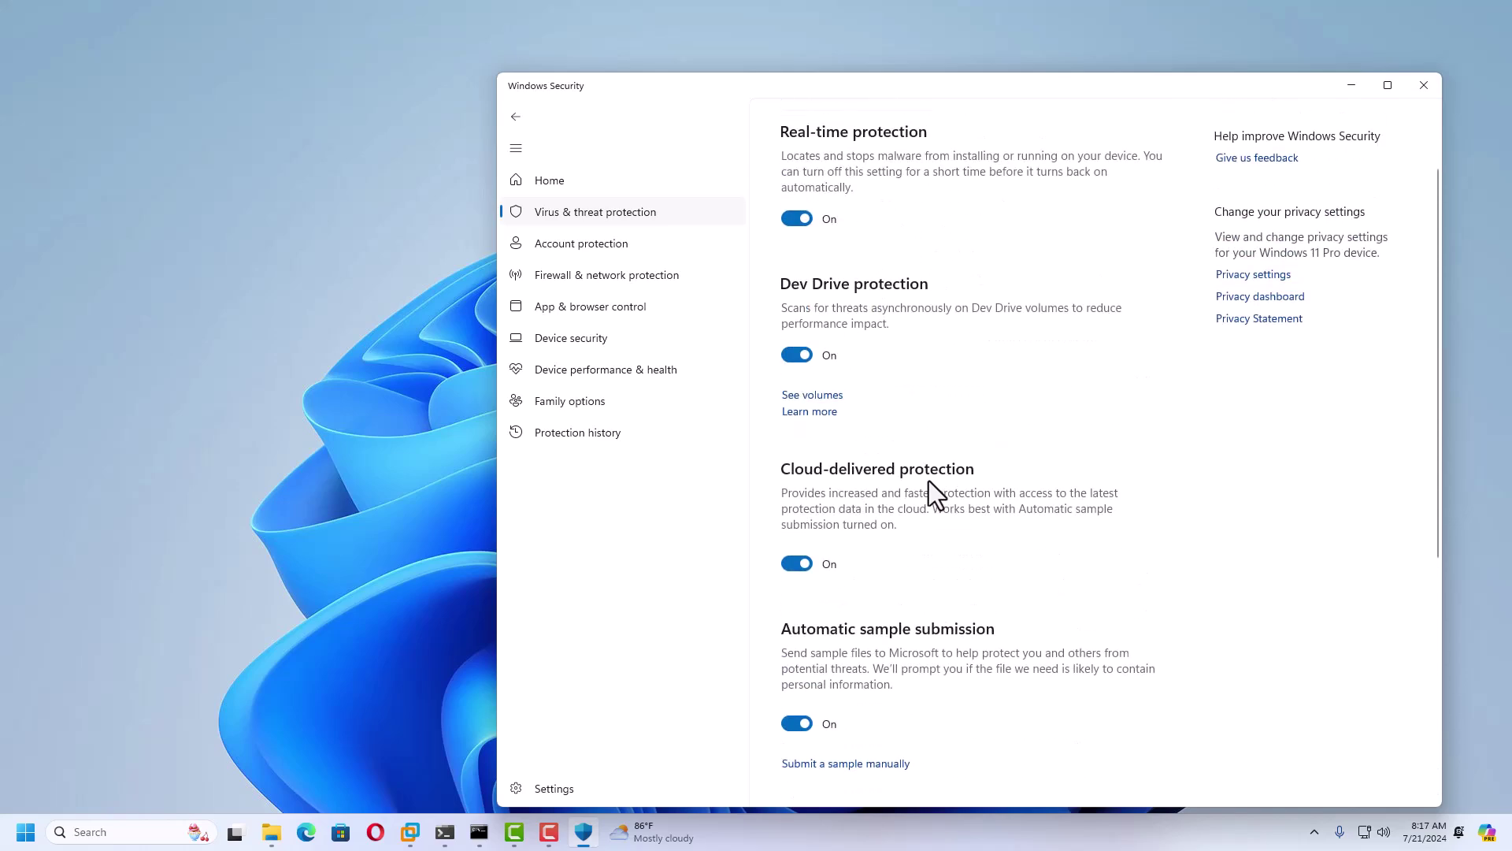
left_click(560, 220)
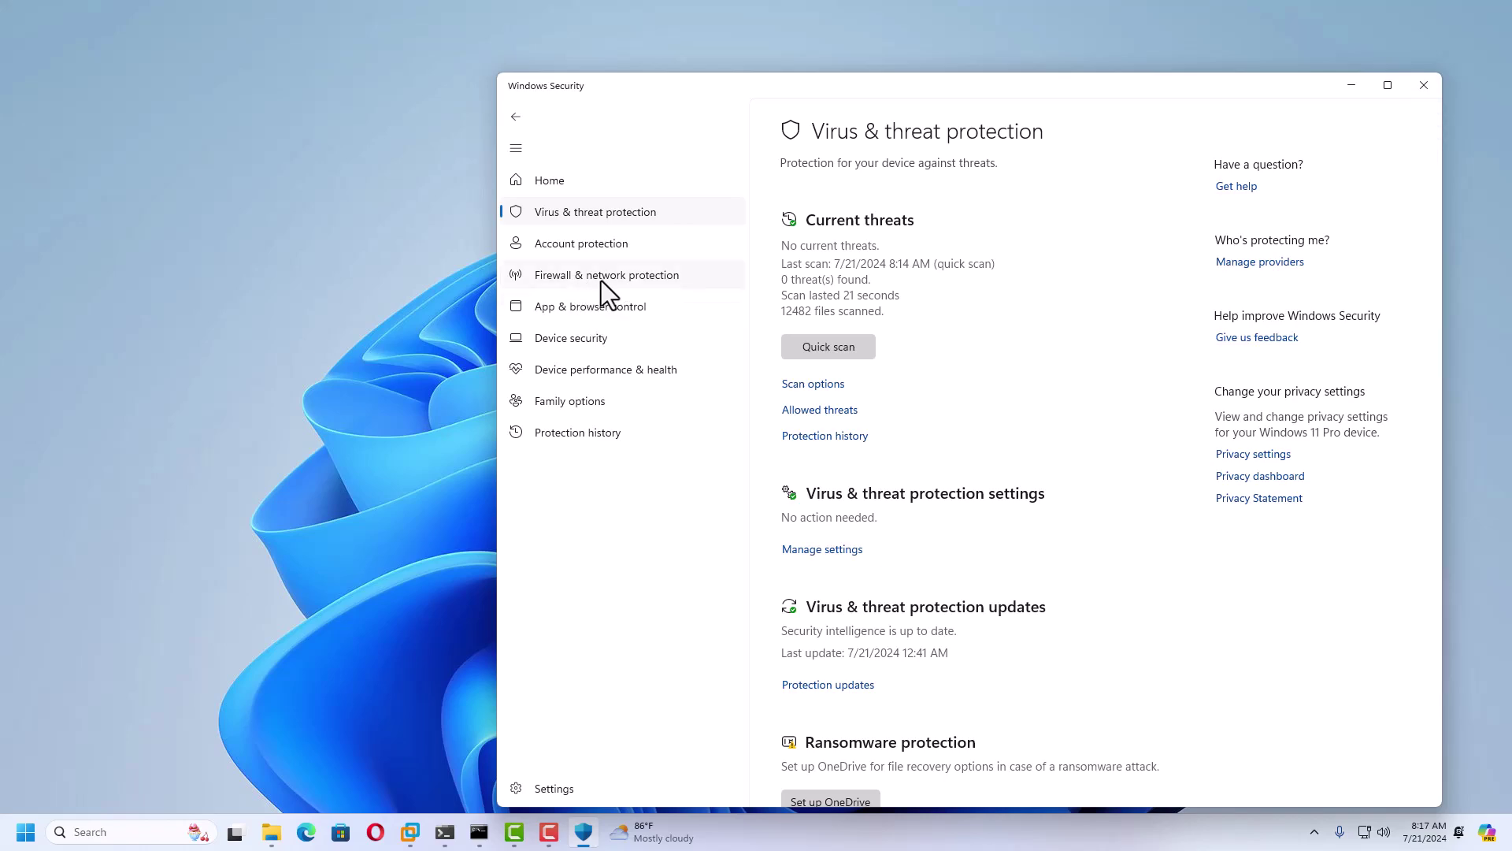
Show Firewall & network protection, with the firewall on for Domain, Private and Public networks
left_click(602, 280)
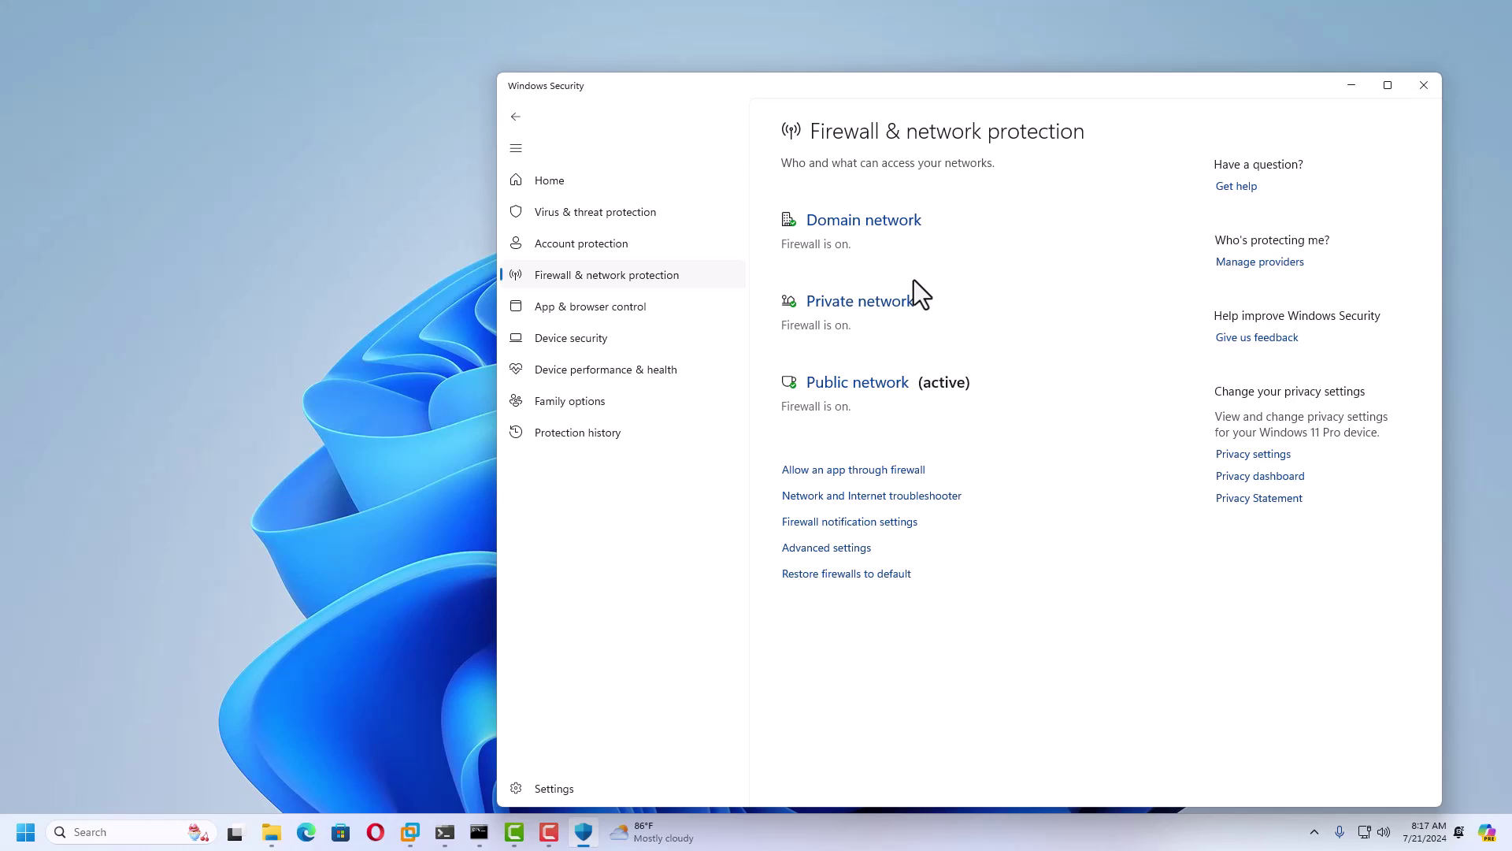
left_click(837, 471)
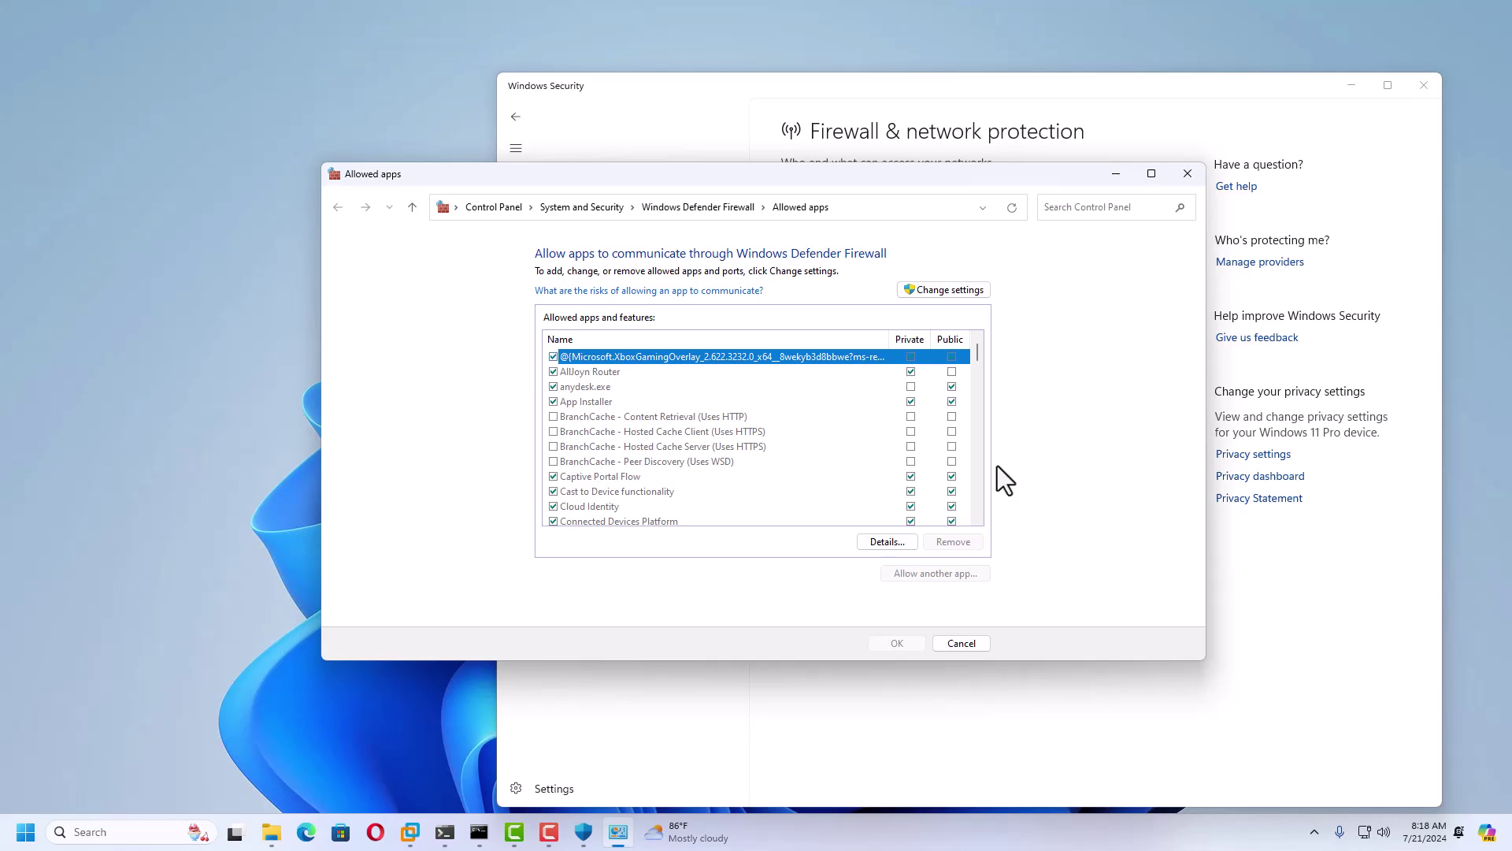
left_click(961, 644)
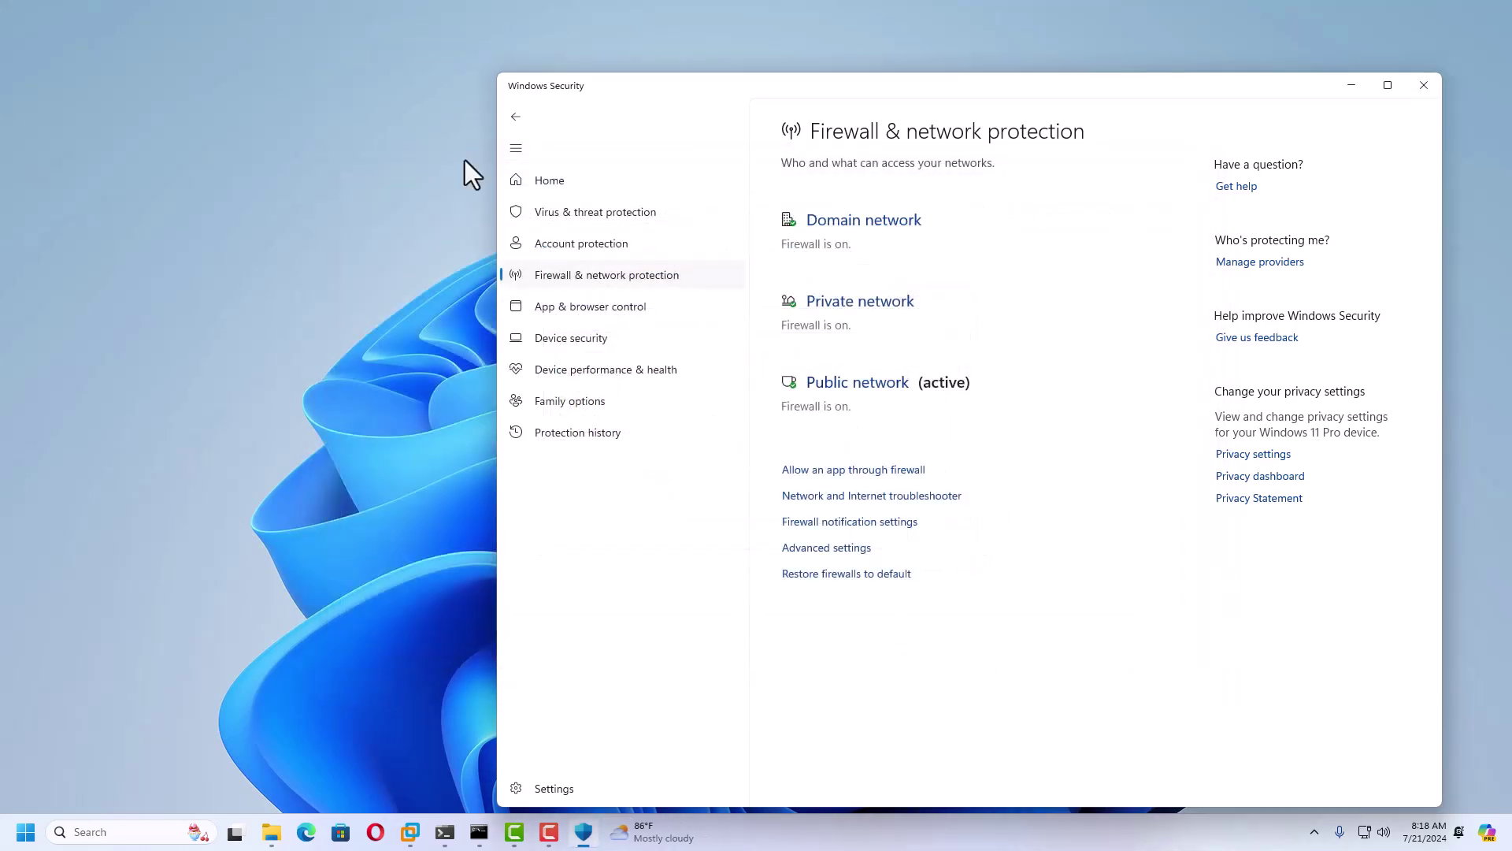
Check the Smart App Control settings, then return to the App & browser control page
left_click(579, 306)
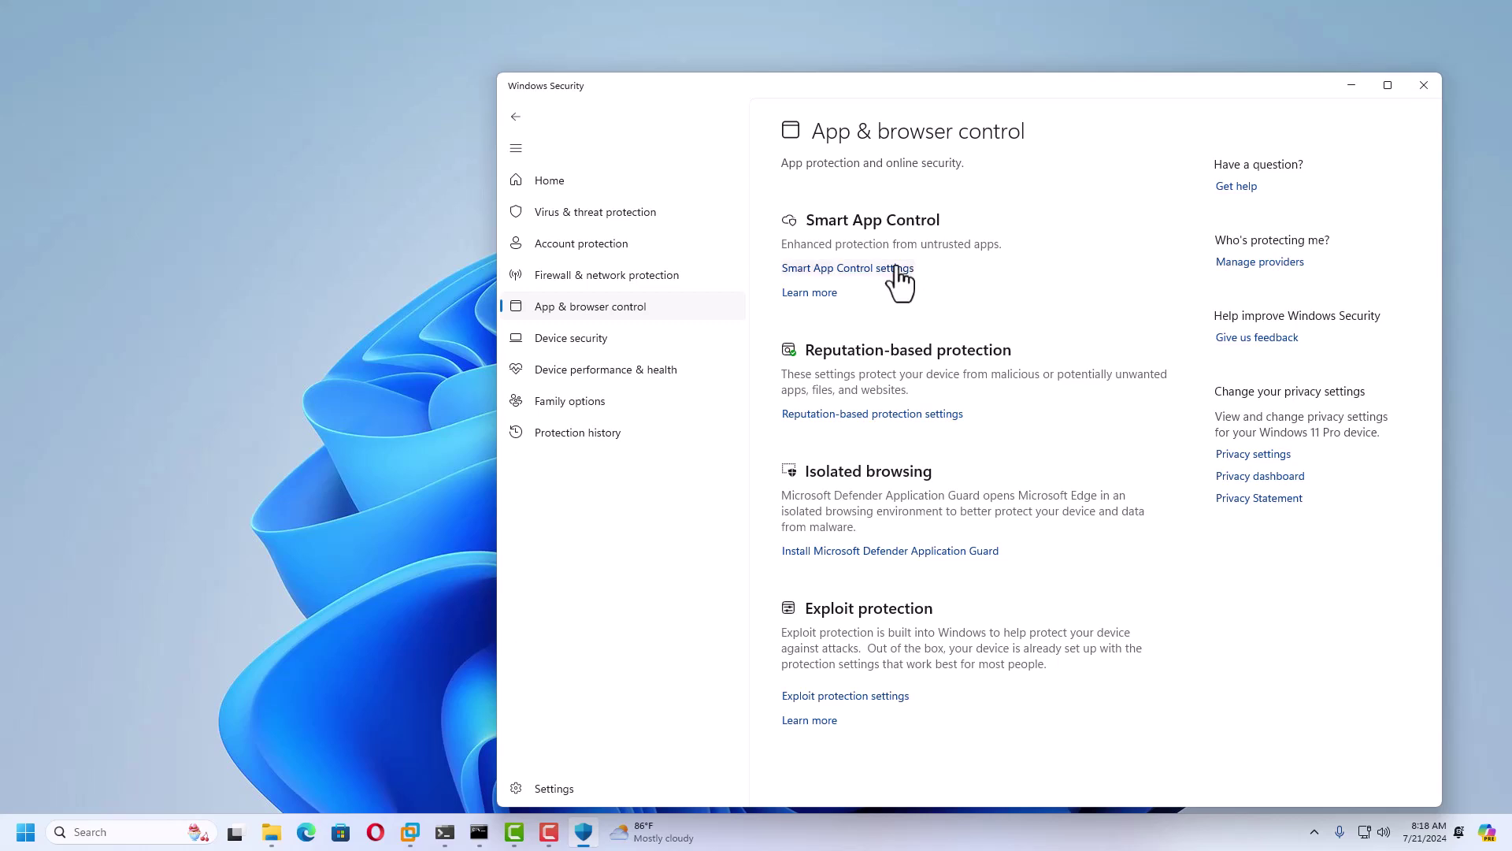
left_click(886, 268)
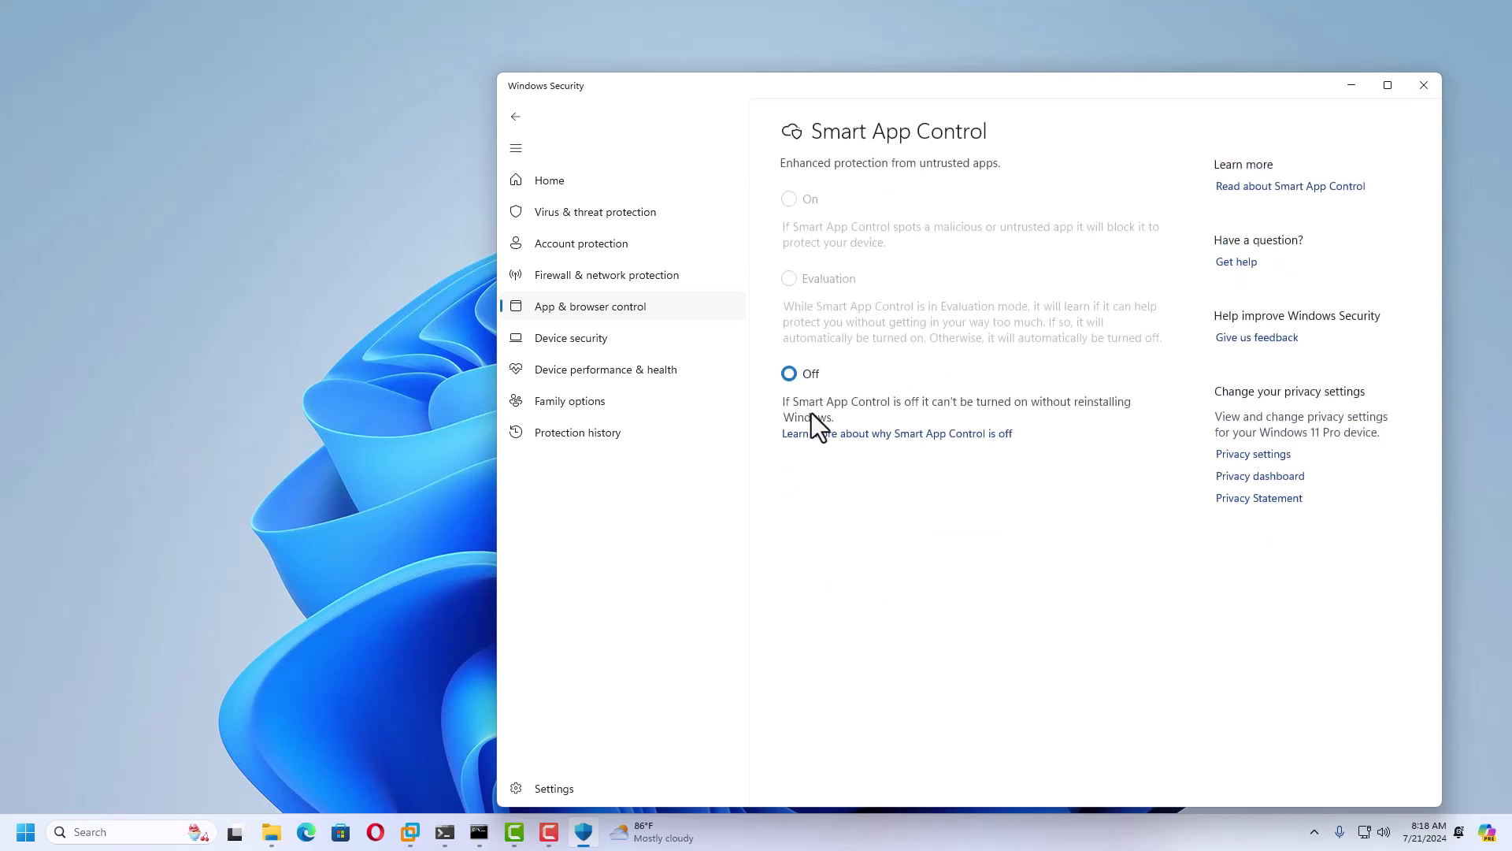
left_click(454, 155)
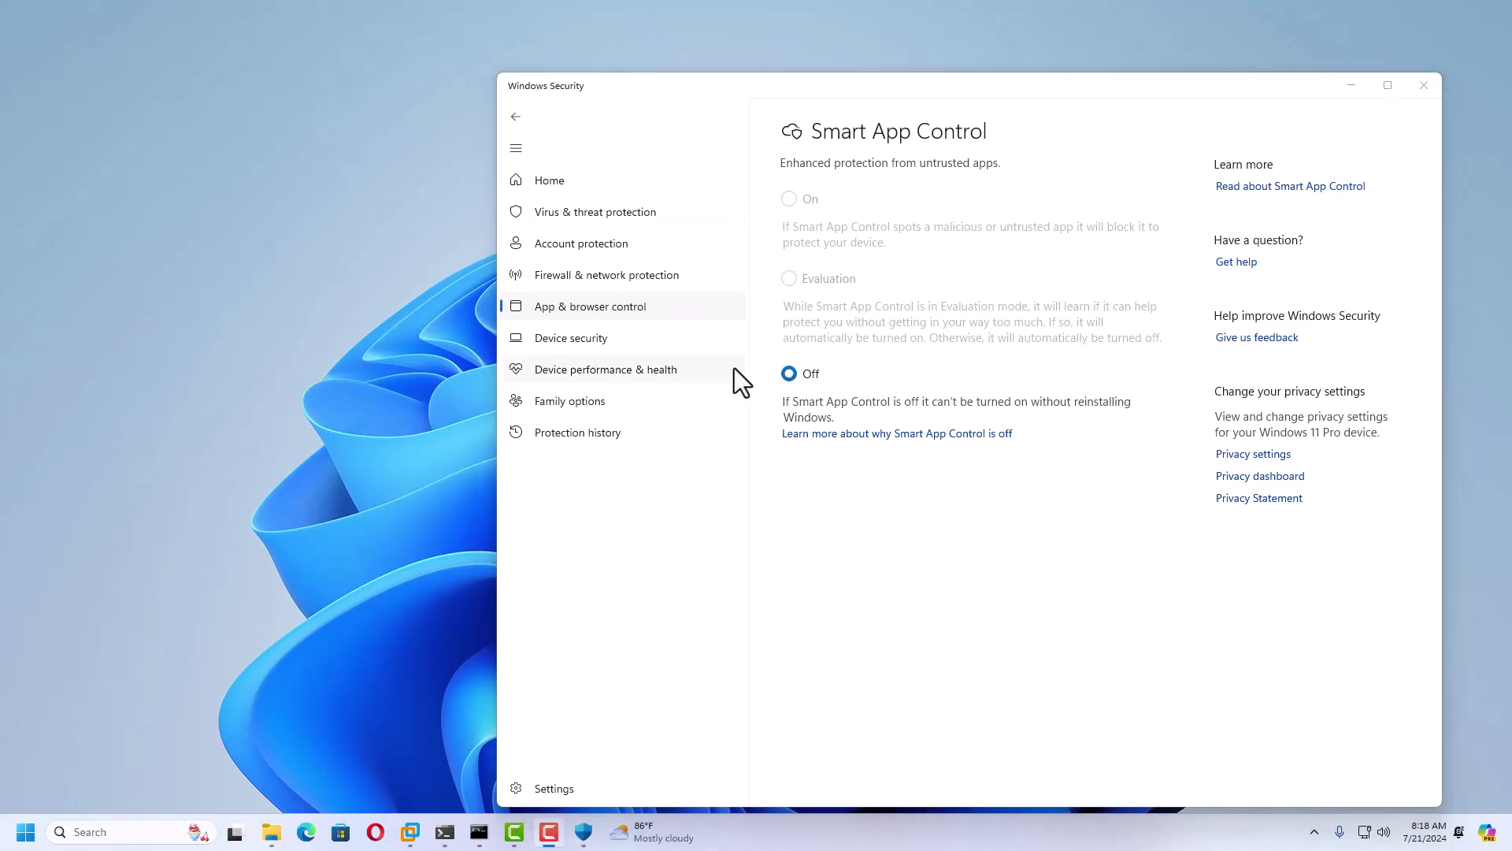
left_click(593, 310)
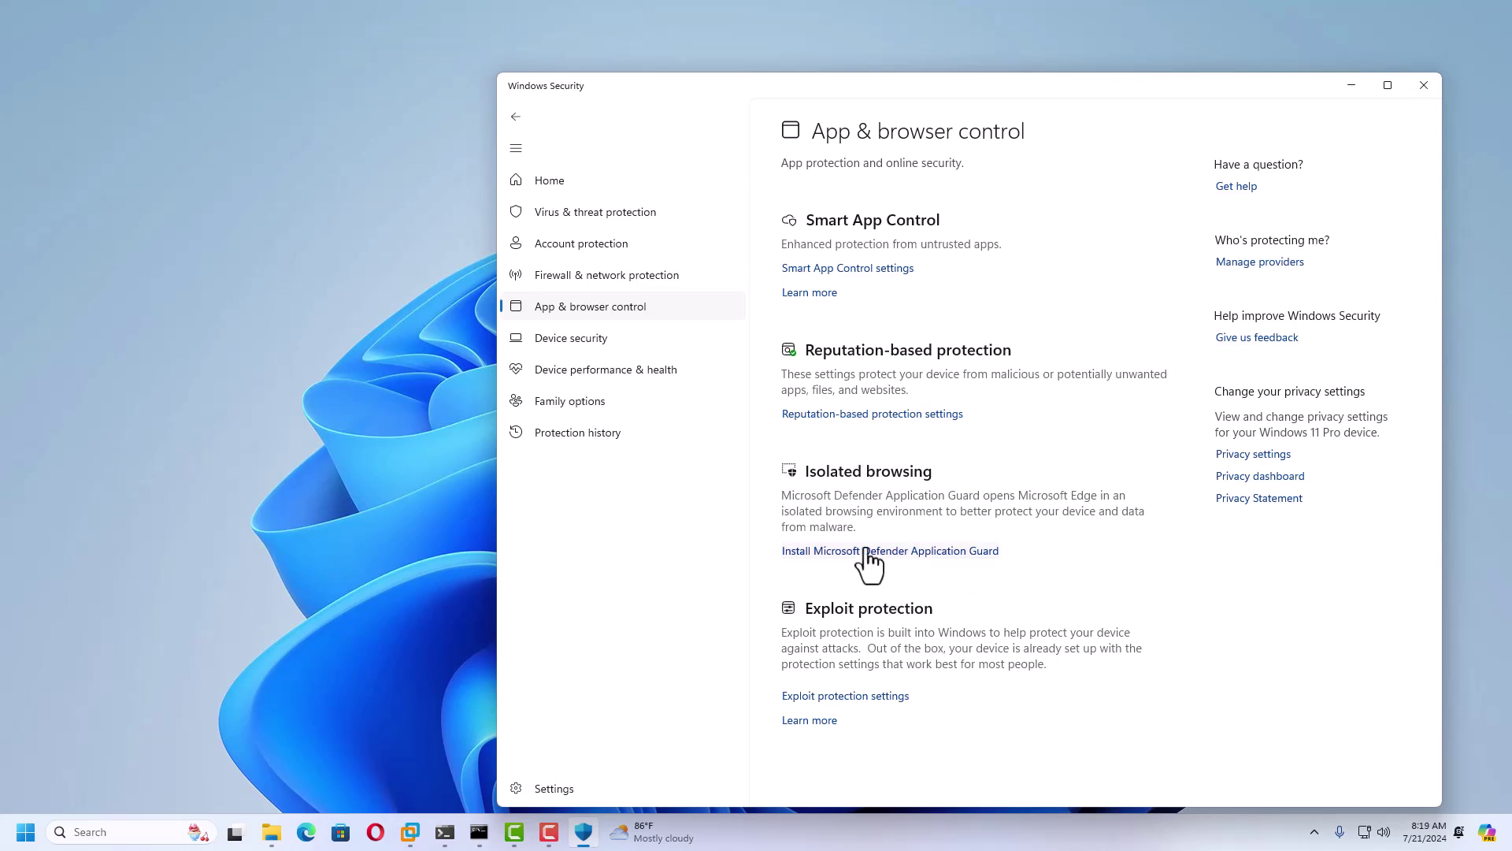
Open Reputation-based protection settings and scroll through the SmartScreen and phishing protection options
left_click(849, 417)
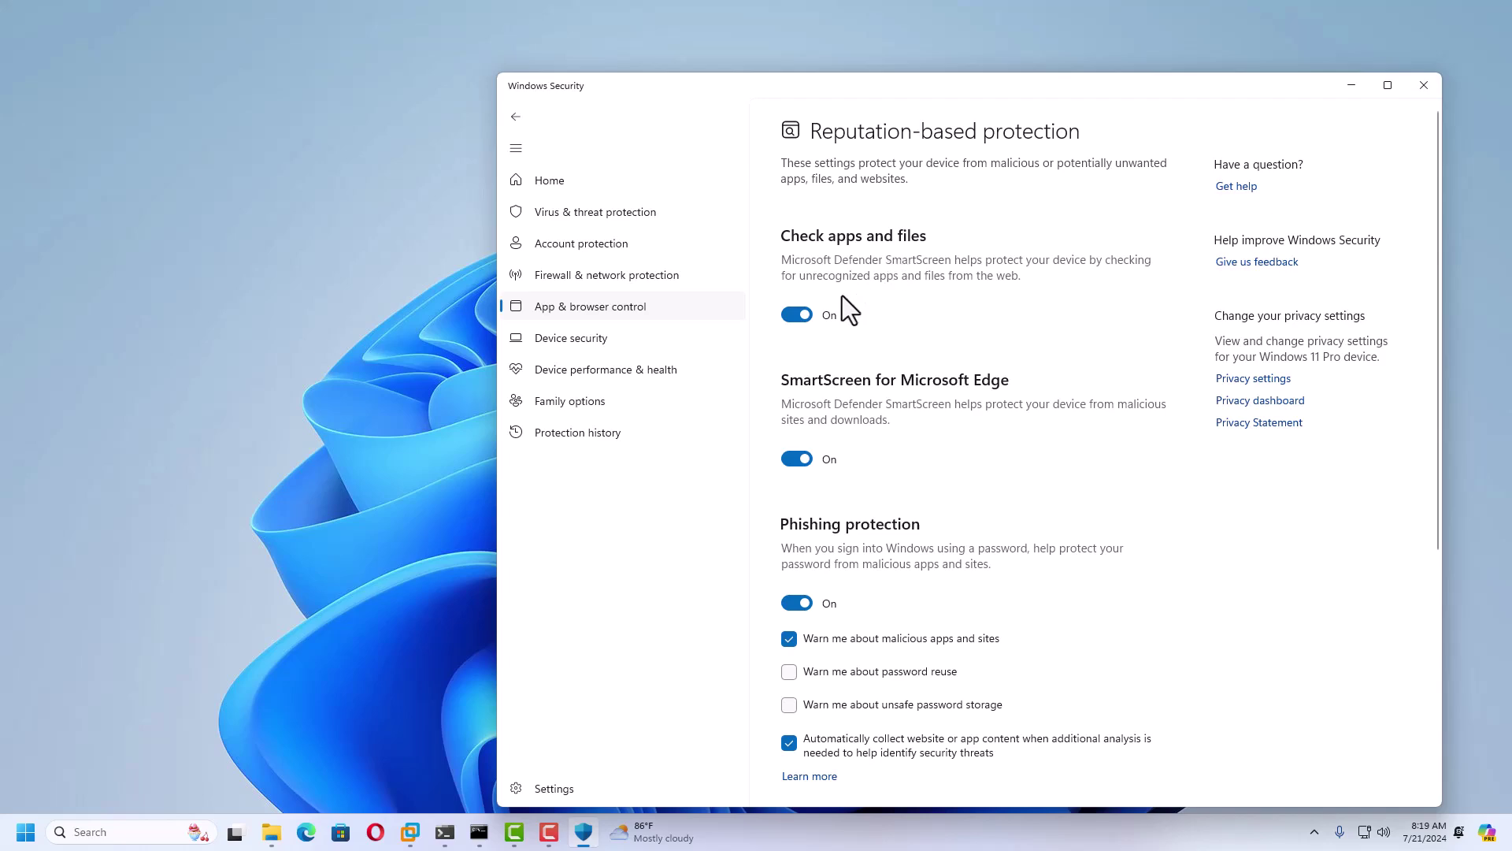
scroll(900, 516, "down", 5)
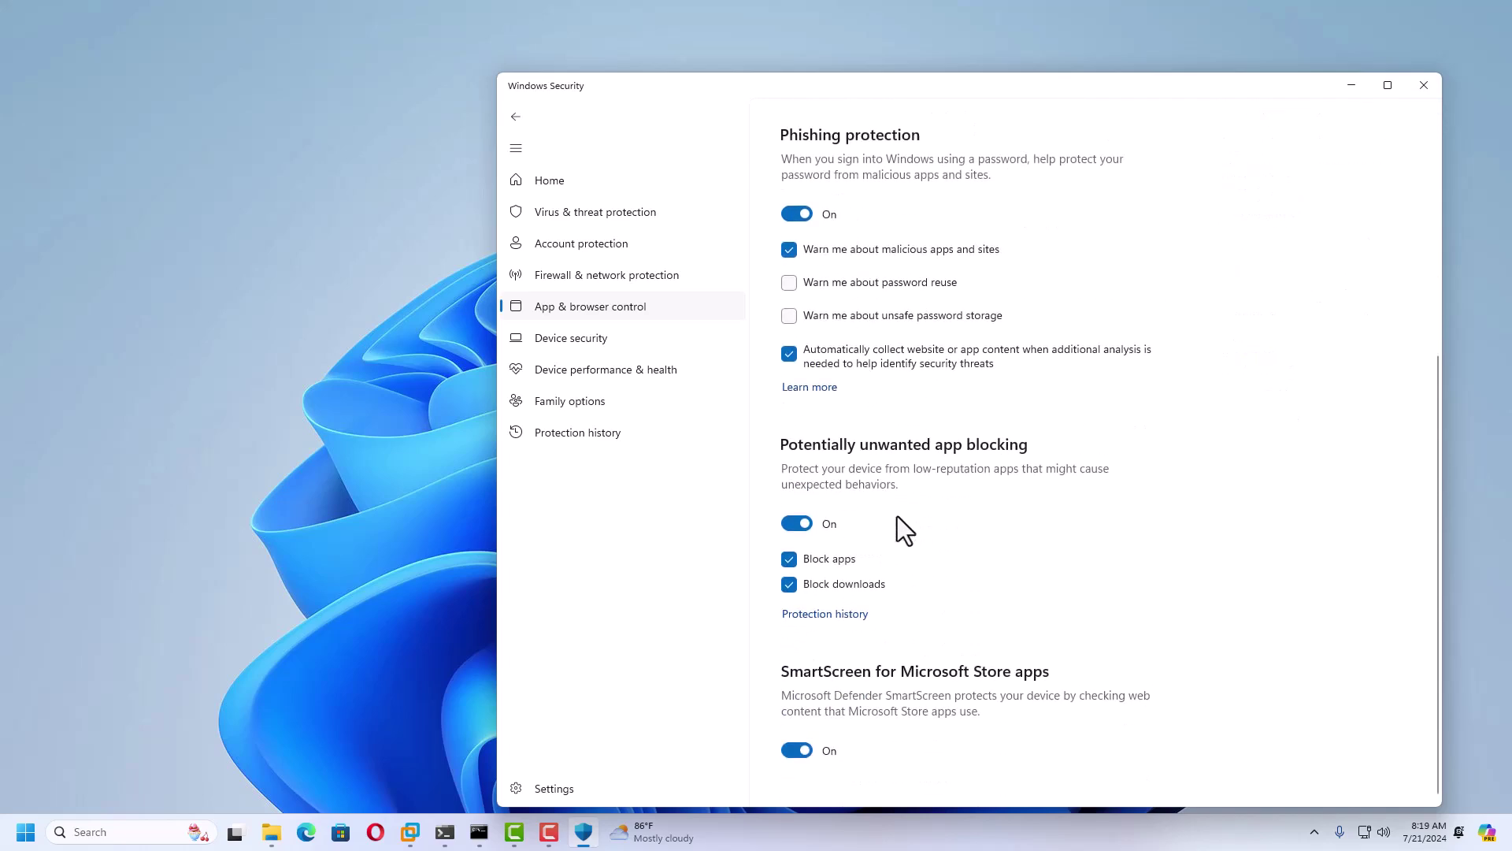
scroll(899, 526, "up", 5)
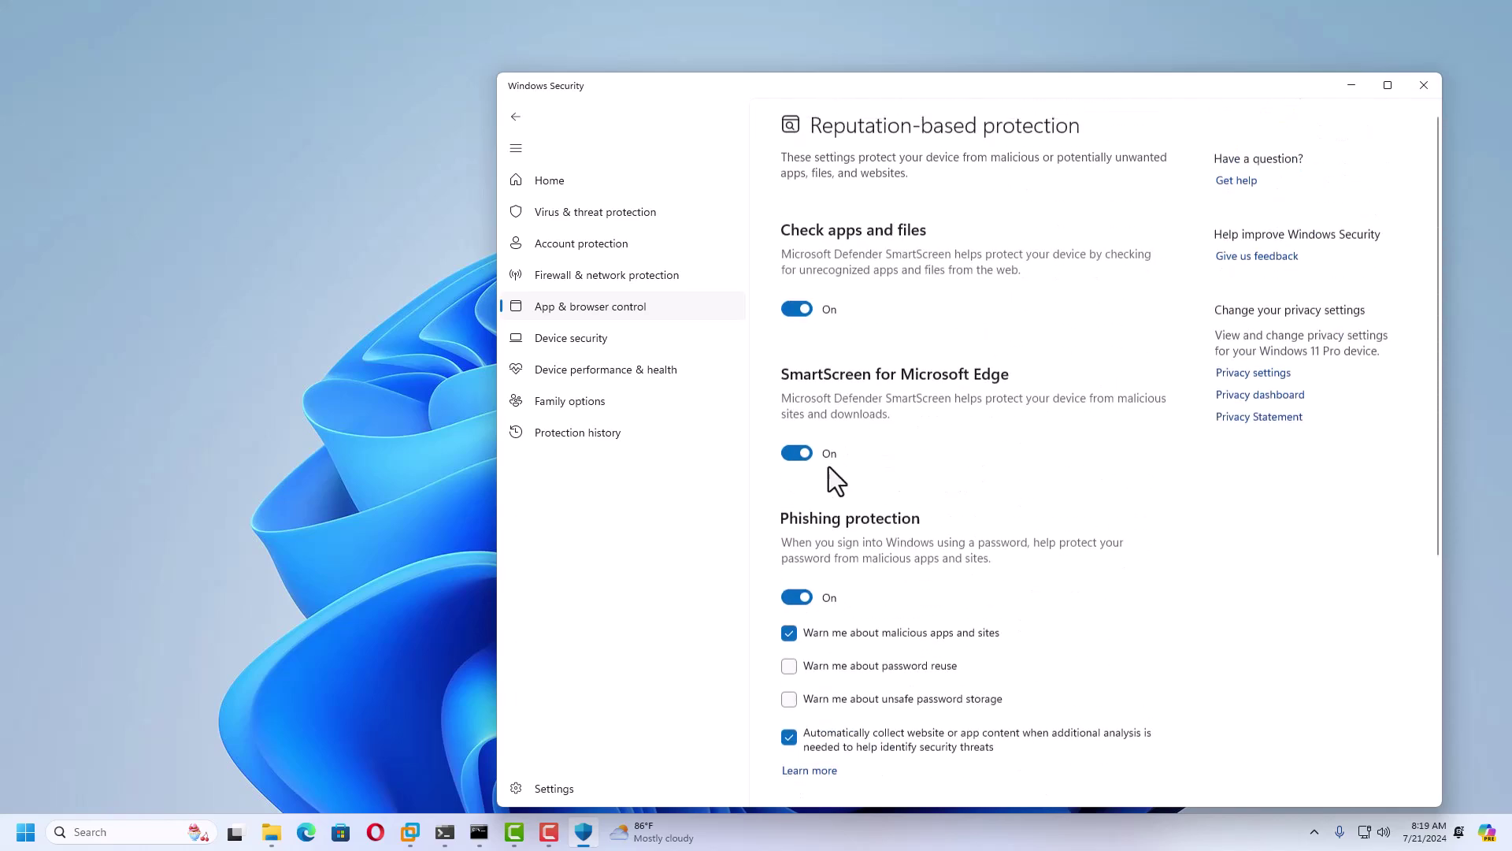
Go to the Device security page showing Core isolation and Data encryption
left_click(560, 341)
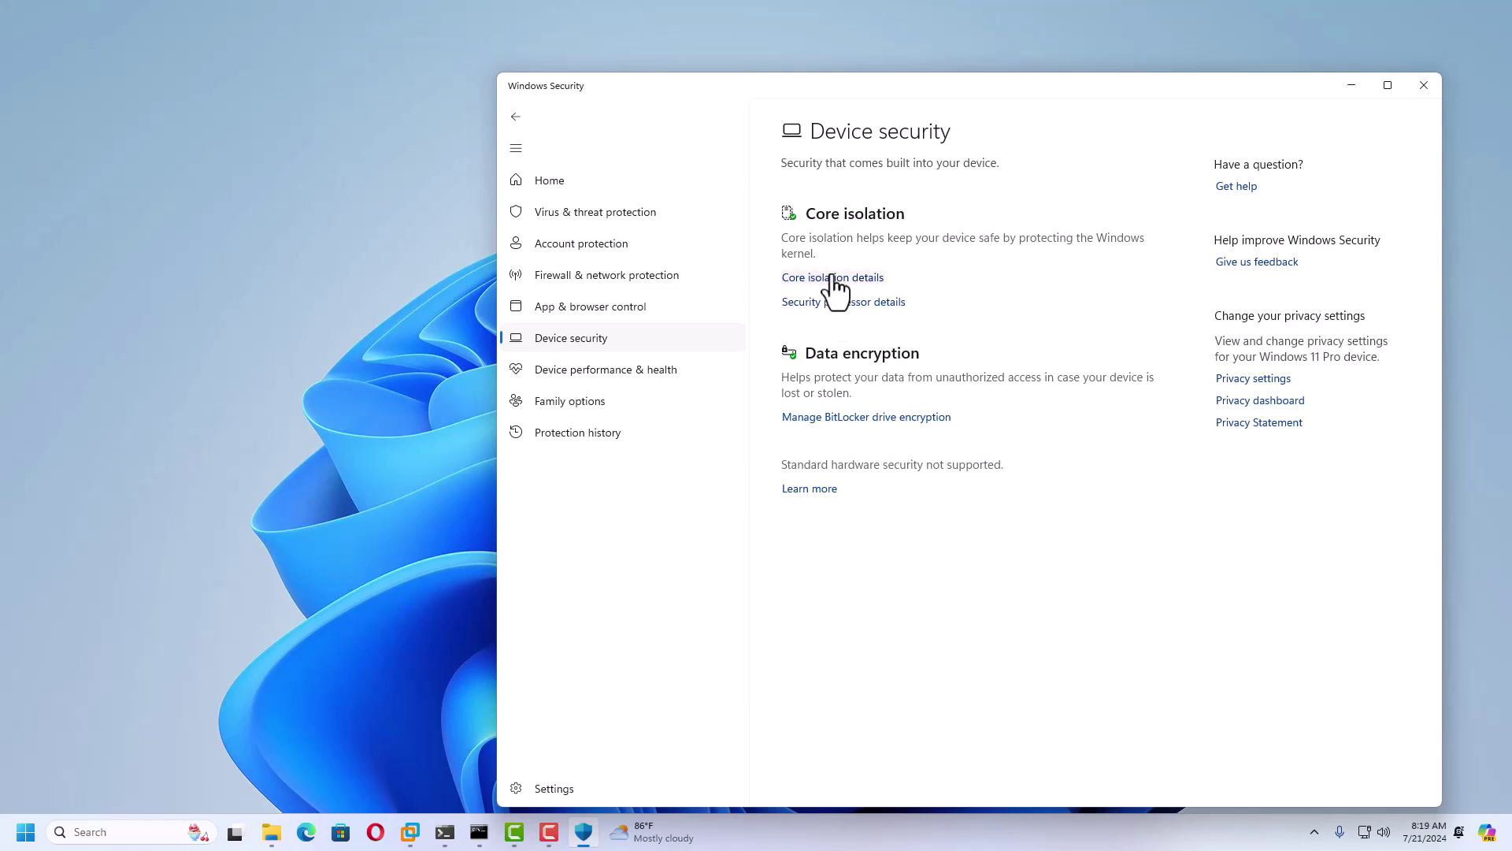
Open BitLocker drive encryption management to view C: and D: both unencrypted
left_click(853, 417)
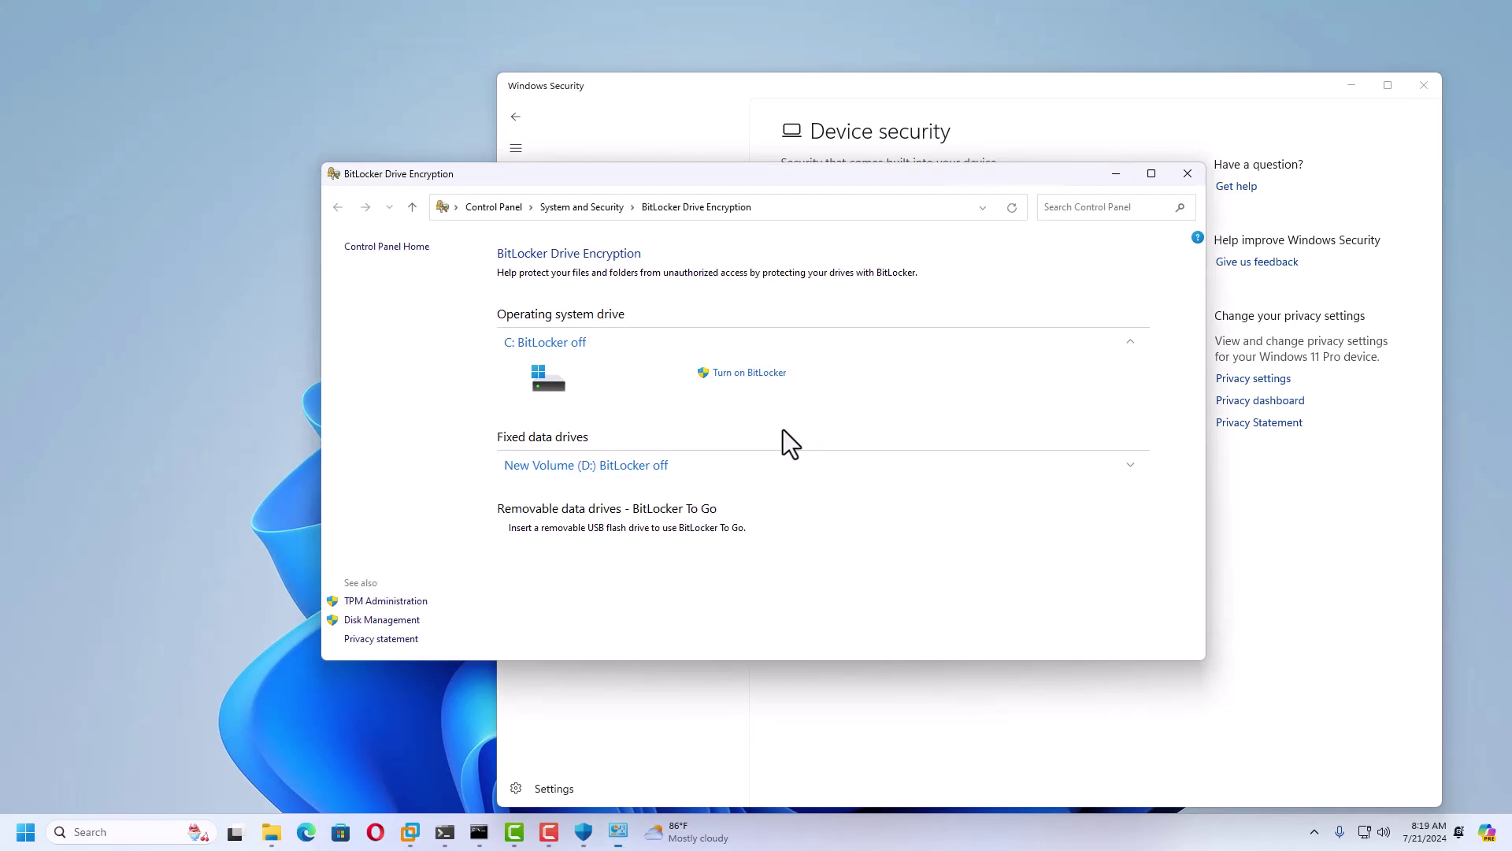